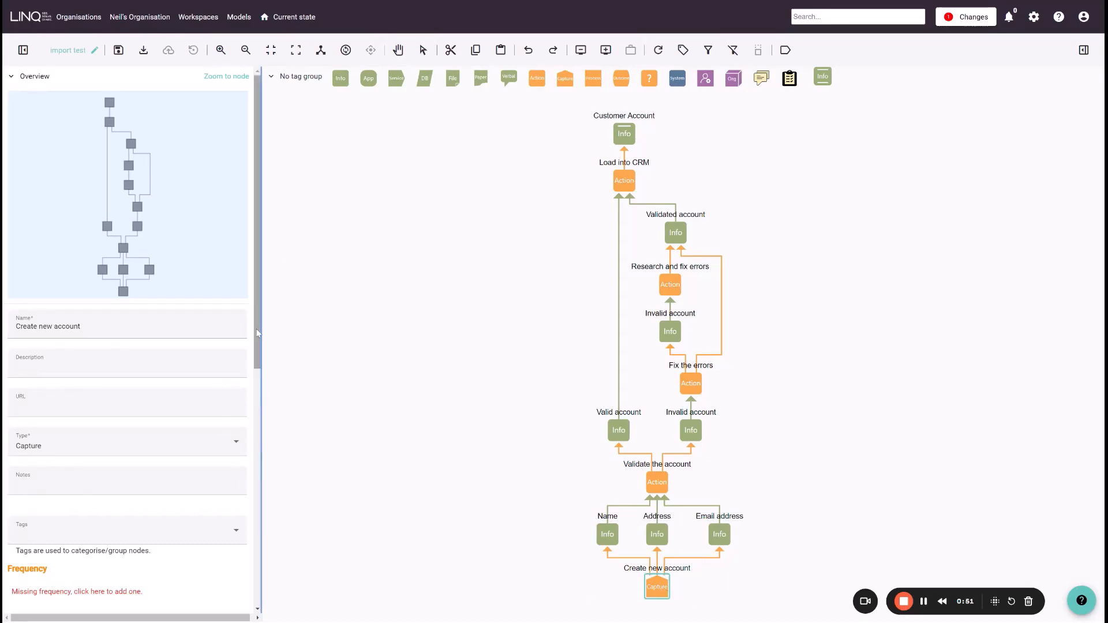
# Set the Create new account capture's duration to 10 minutes per item and its frequency to 10 times every work day
pyautogui.scroll(-2, 258, 333)
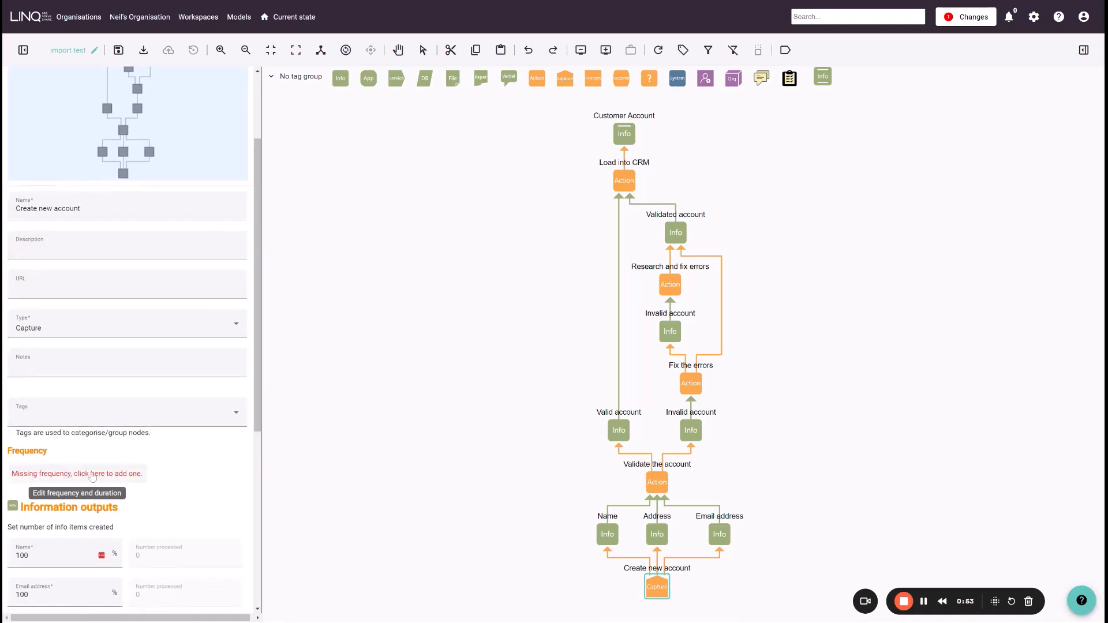
pyautogui.click(89, 476)
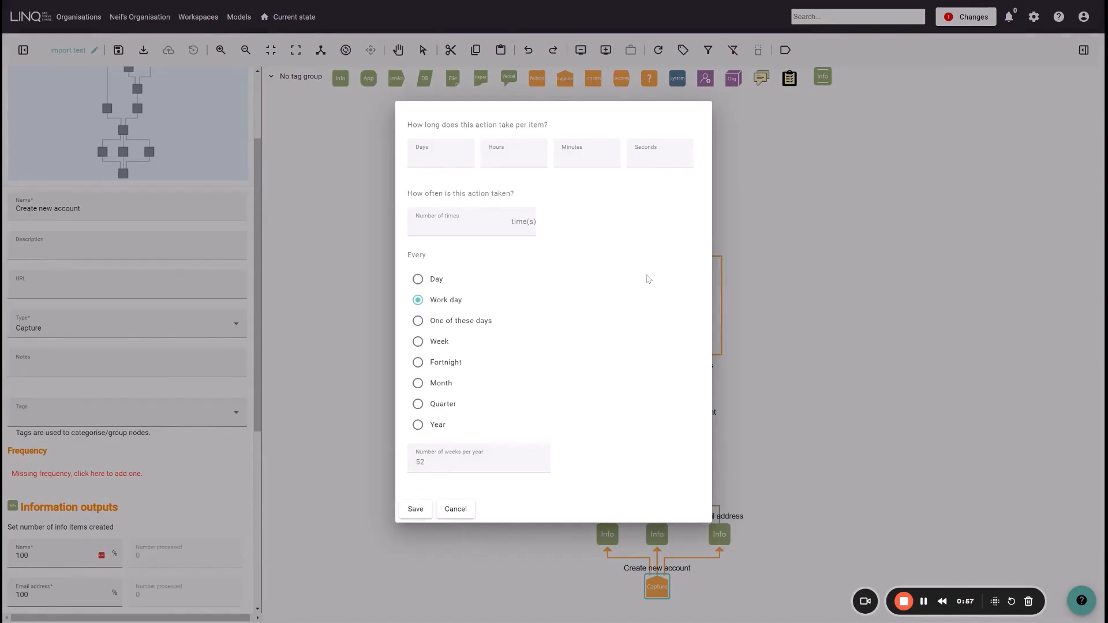
pyautogui.click(581, 157)
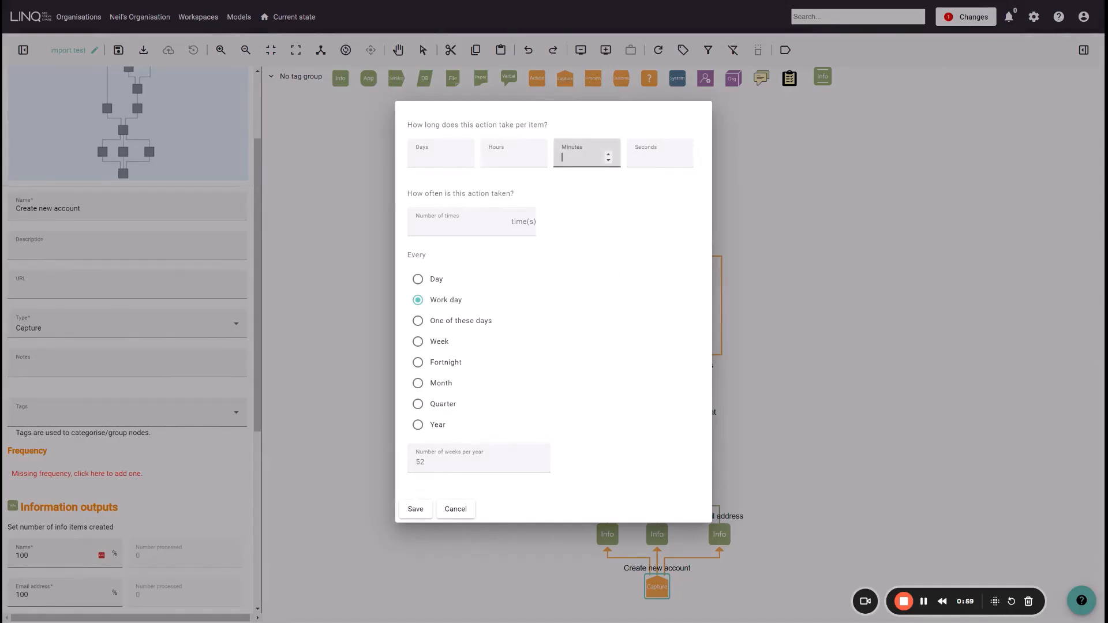
pyautogui.write('10')
pyautogui.click(453, 225)
pyautogui.write('10')
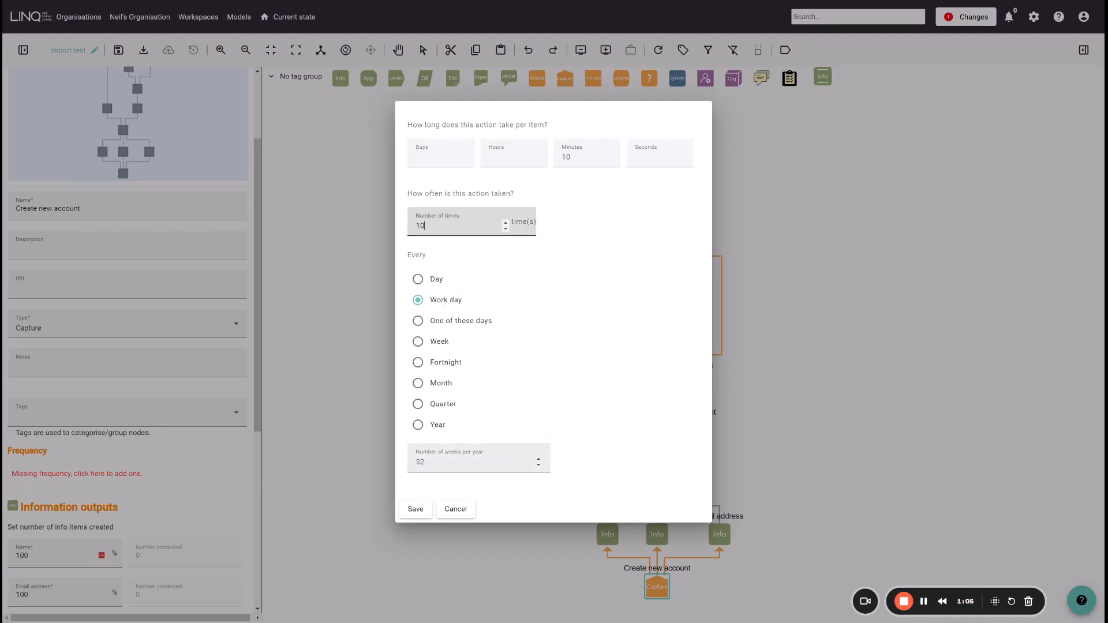
pyautogui.click(415, 509)
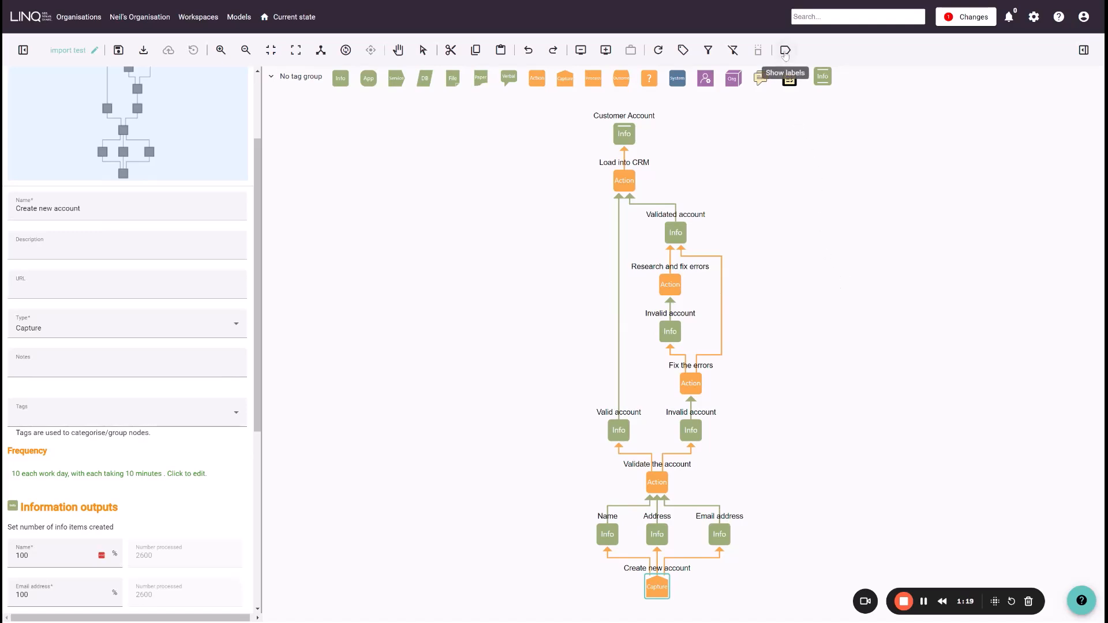
# Show the Processed labels on the model's nodes and automatically rearrange the diagram layout
pyautogui.click(789, 78)
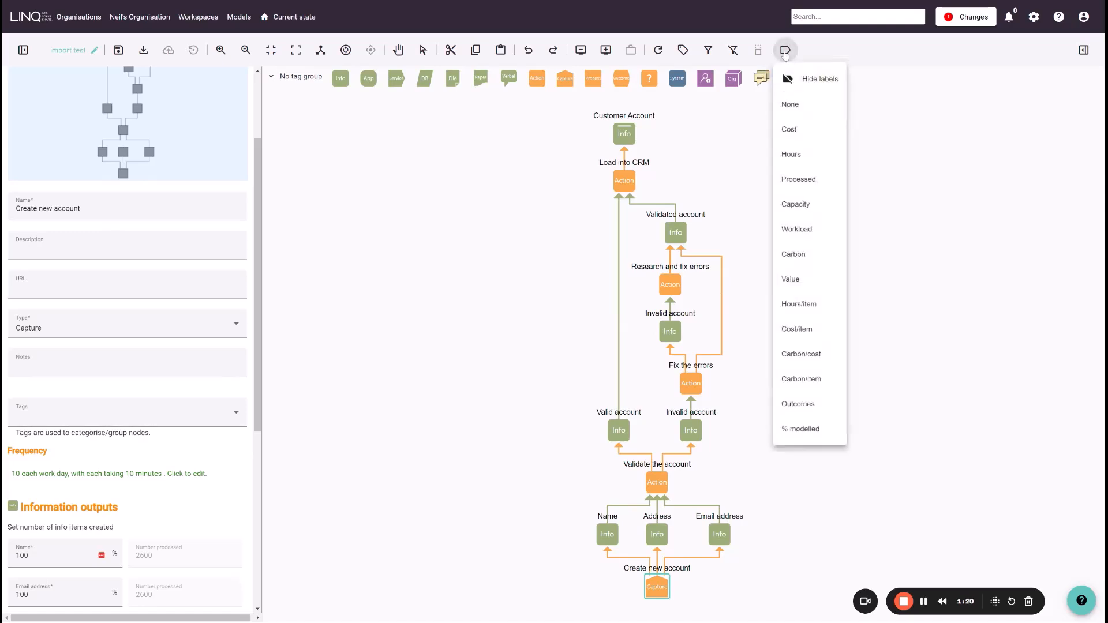
pyautogui.click(814, 185)
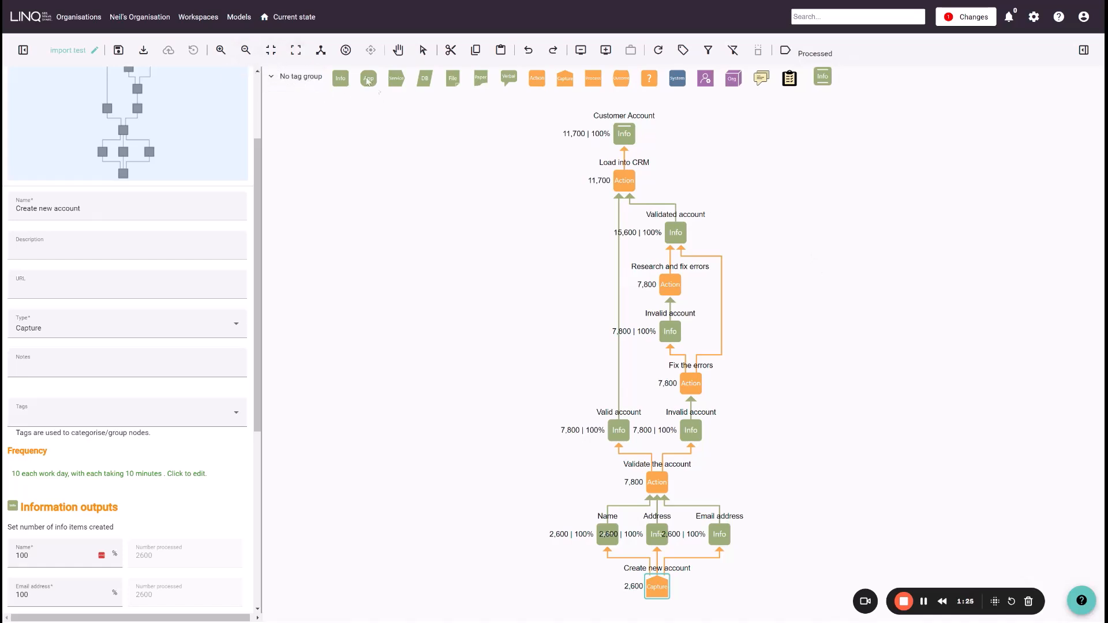
pyautogui.click(321, 49)
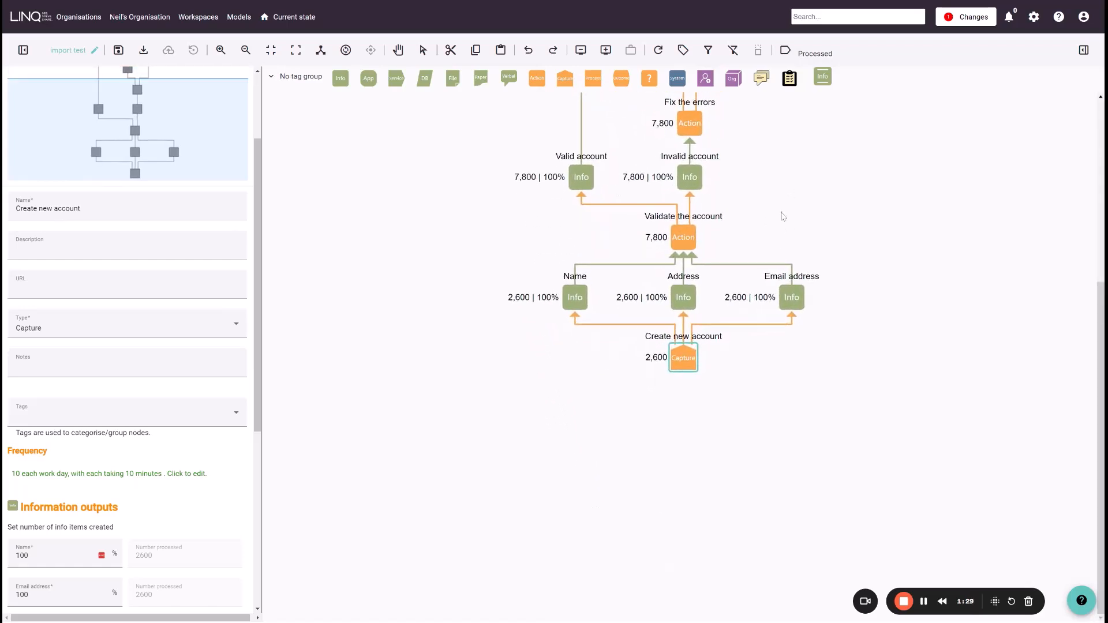
# Set the Validate the account action's information processing to "Take the least information input"
pyautogui.scroll(5, 783, 217)
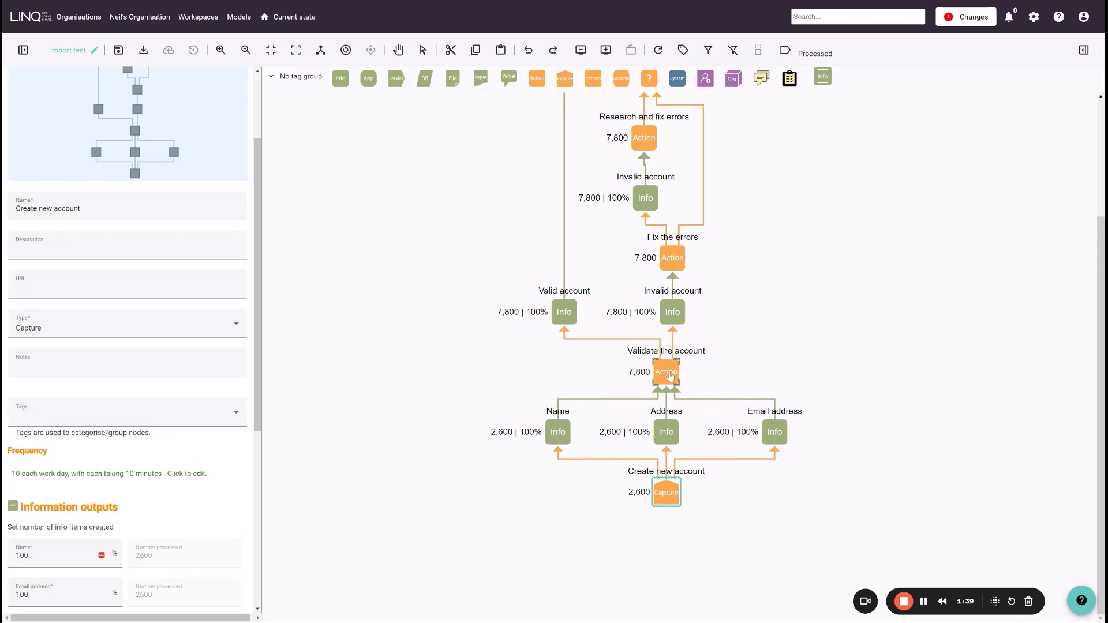
pyautogui.click(668, 373)
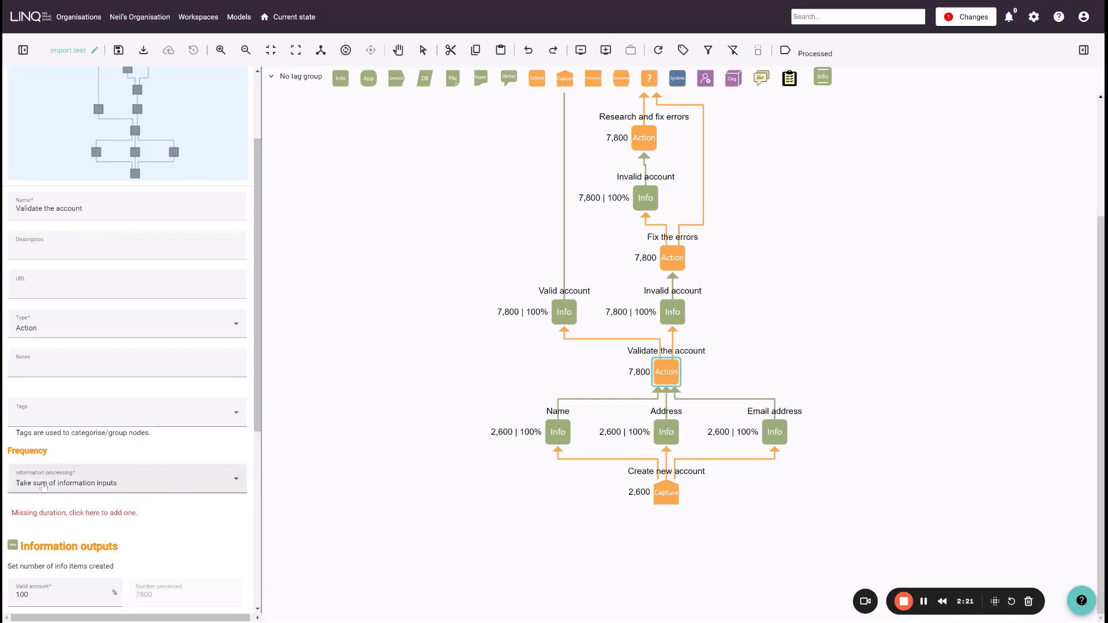
pyautogui.click(176, 481)
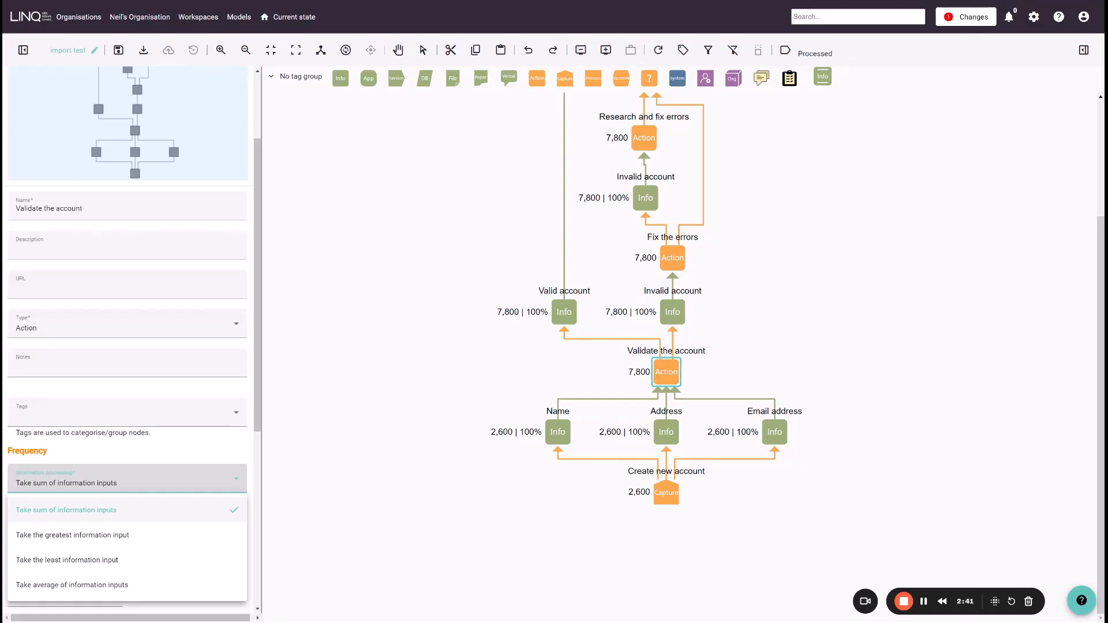
pyautogui.click(113, 560)
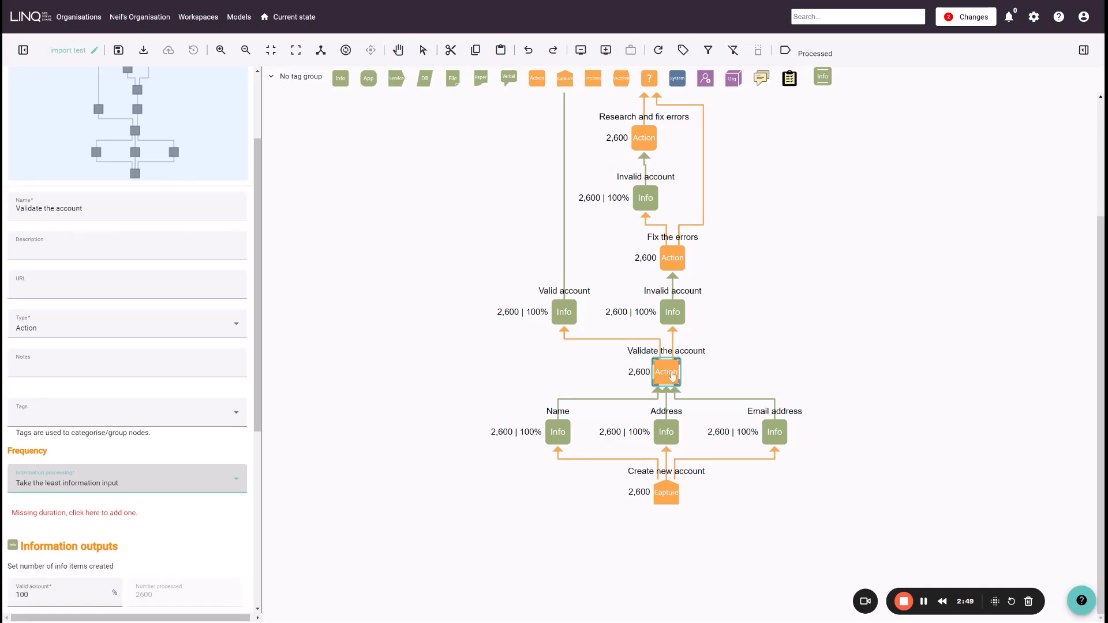
# Set the Validate the account action's duration to 5 minutes per item, using the input frequency
pyautogui.click(76, 514)
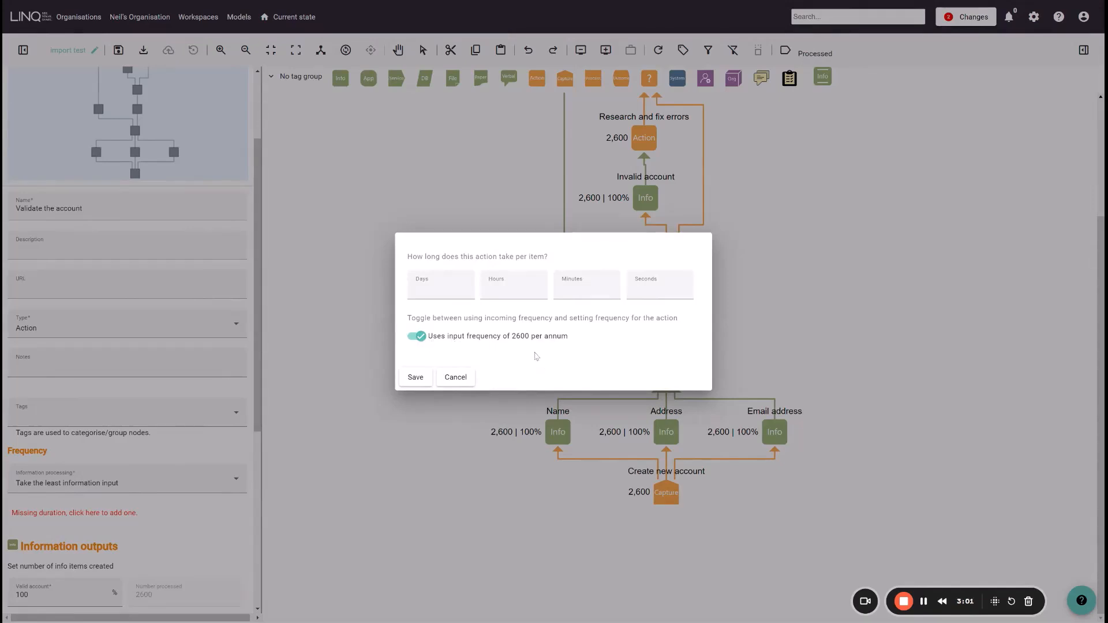
pyautogui.click(571, 290)
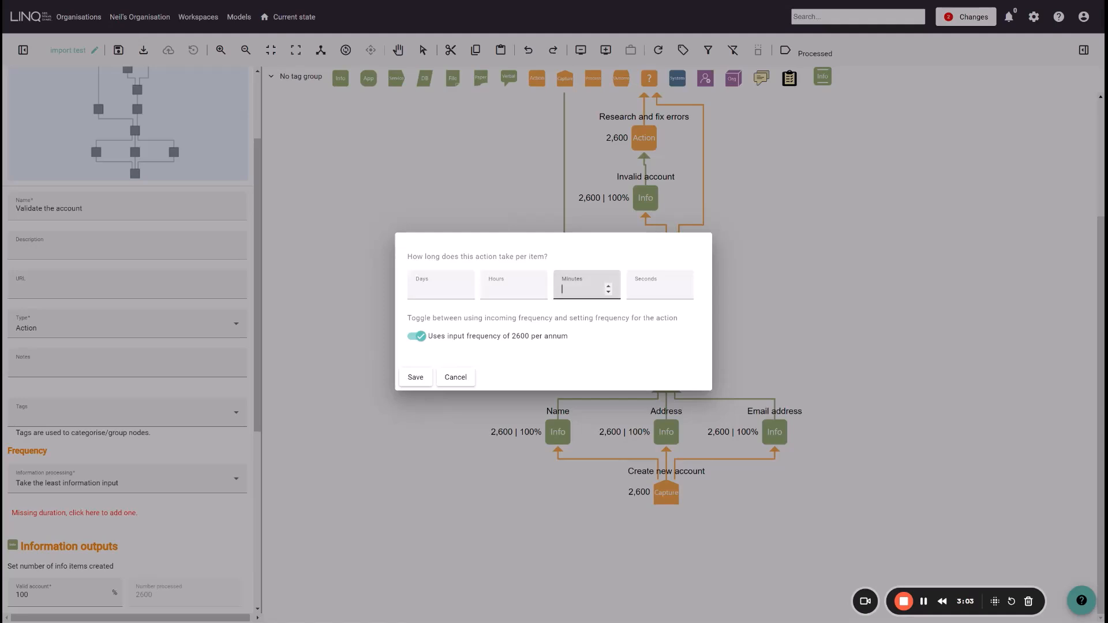
pyautogui.write('5')
pyautogui.click(416, 378)
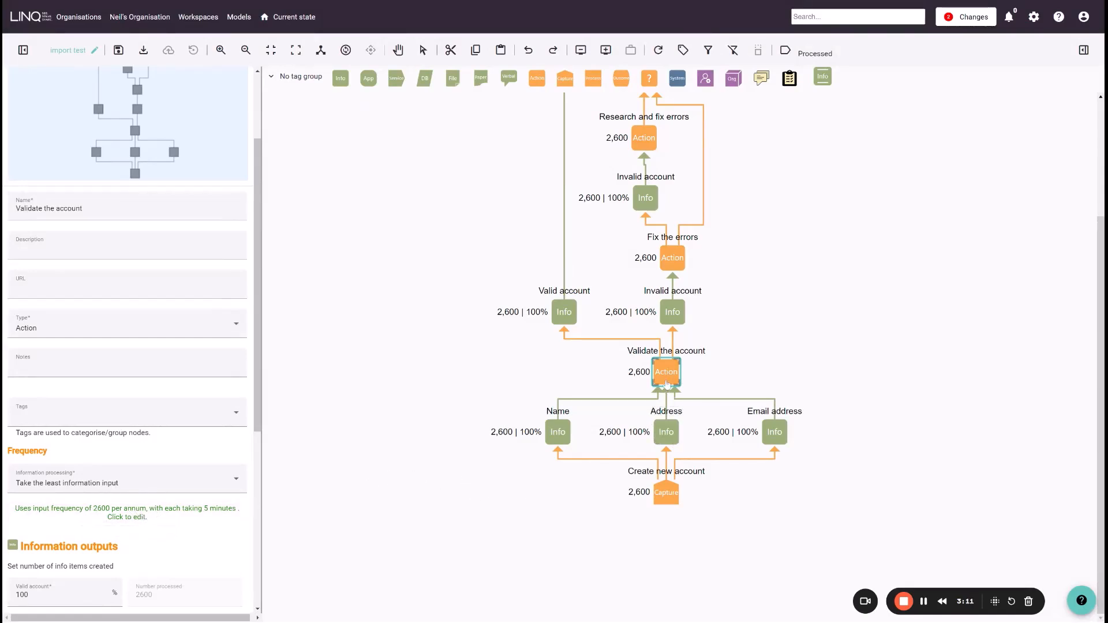
# Set the Validate the account action's information outputs to 80% Valid account and 20% Invalid account
pyautogui.moveTo(754, 262); pyautogui.dragTo(742, 331)
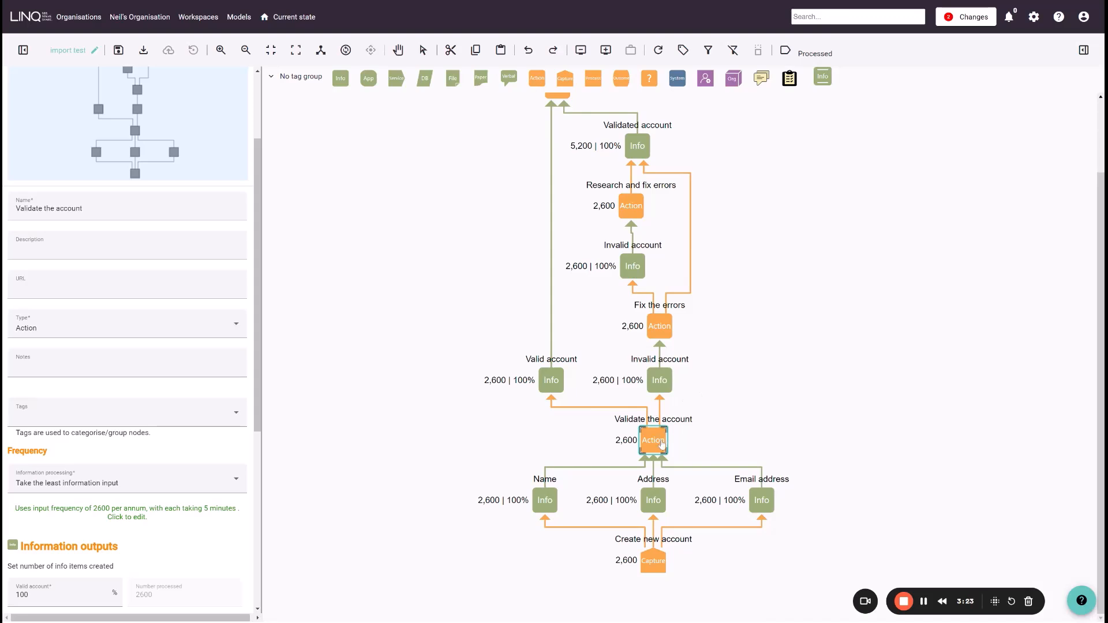
pyautogui.moveTo(256, 320); pyautogui.dragTo(256, 440)
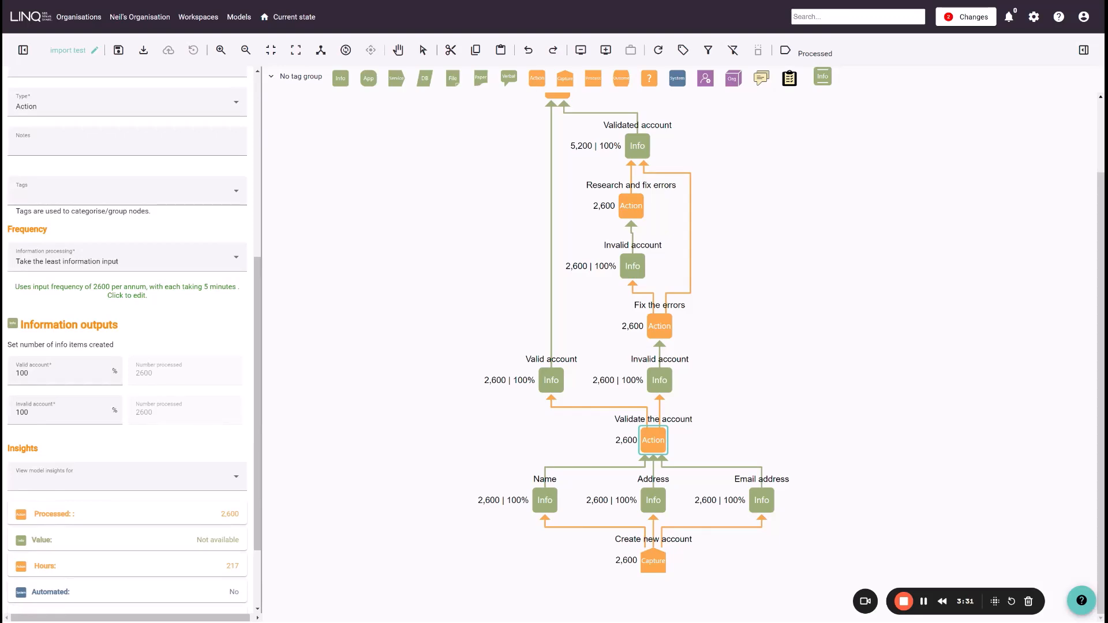
pyautogui.doubleClick(15, 374)
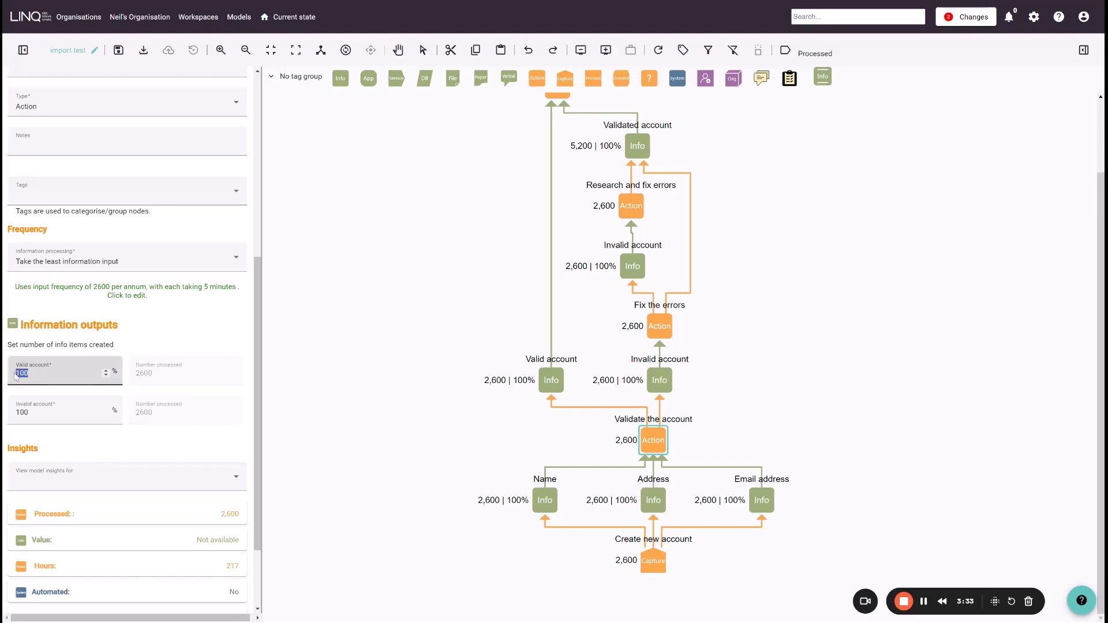
pyautogui.write('80')
pyautogui.doubleClick(16, 412)
pyautogui.write('20')
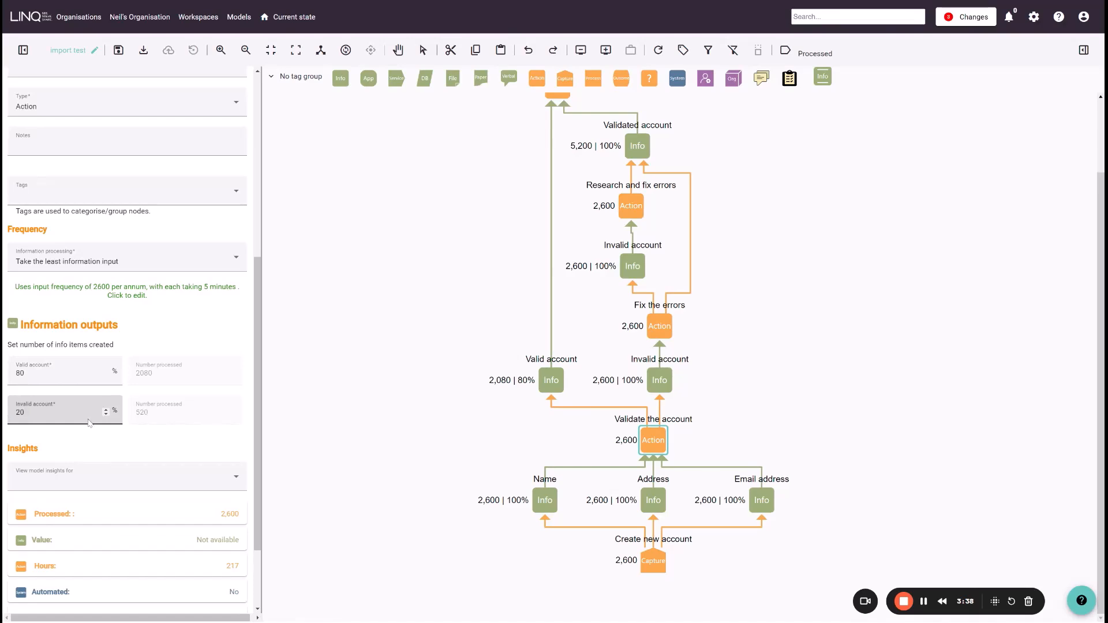
pyautogui.click(749, 353)
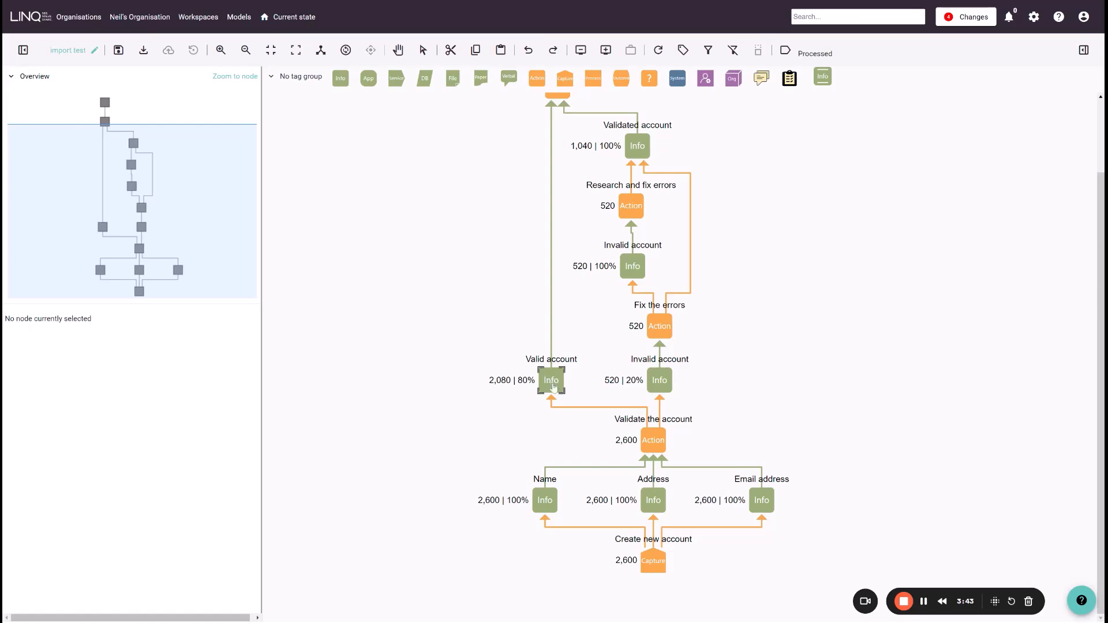
# Set the Fix the errors action's duration to 10 minutes per item, using the input frequency
pyautogui.scroll(3, 819, 248)
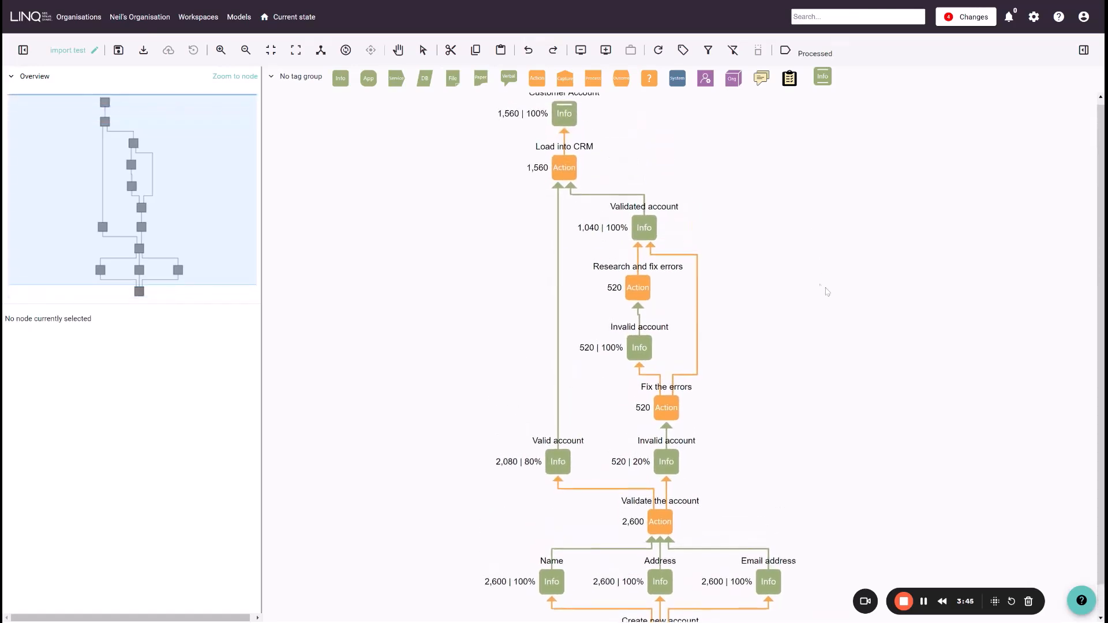
pyautogui.scroll(-3, 776, 282)
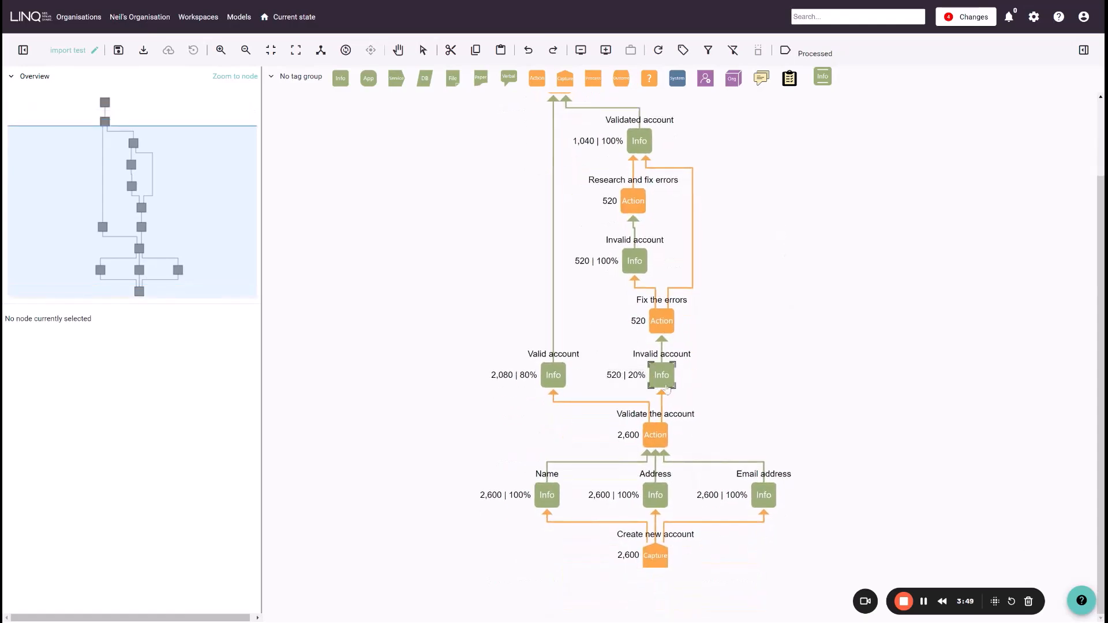
pyautogui.scroll(1, 721, 329)
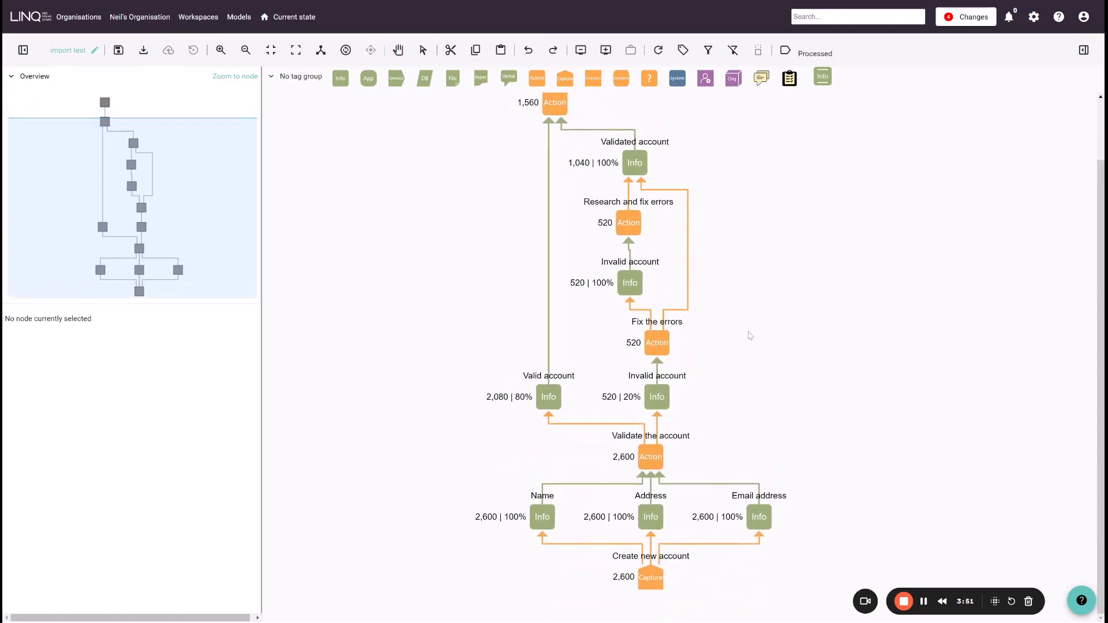
pyautogui.click(658, 345)
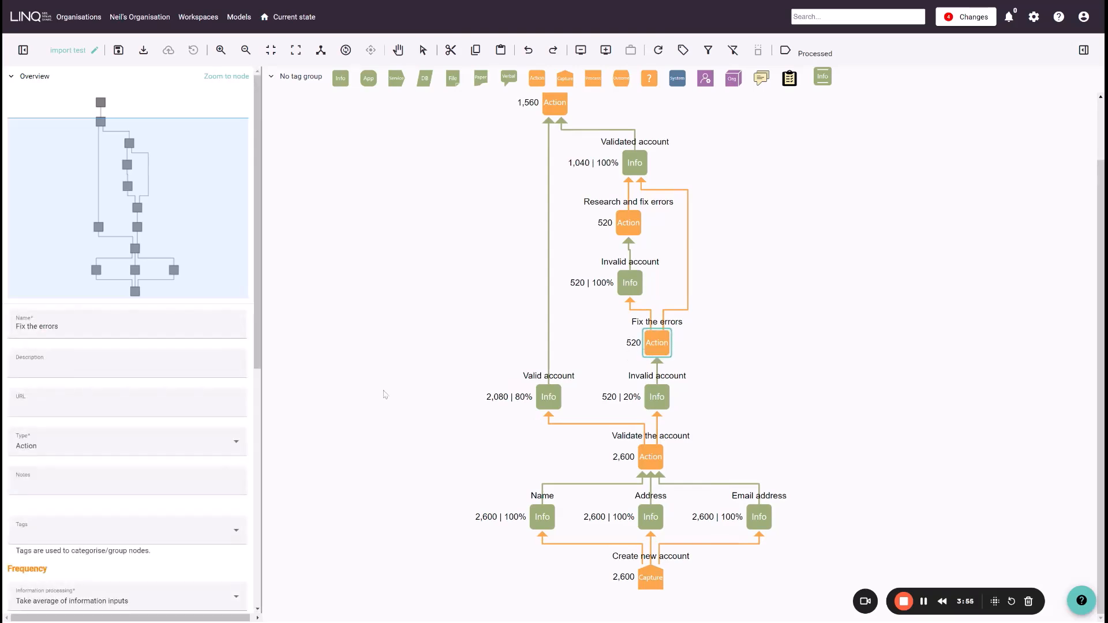
pyautogui.scroll(-3, 203, 427)
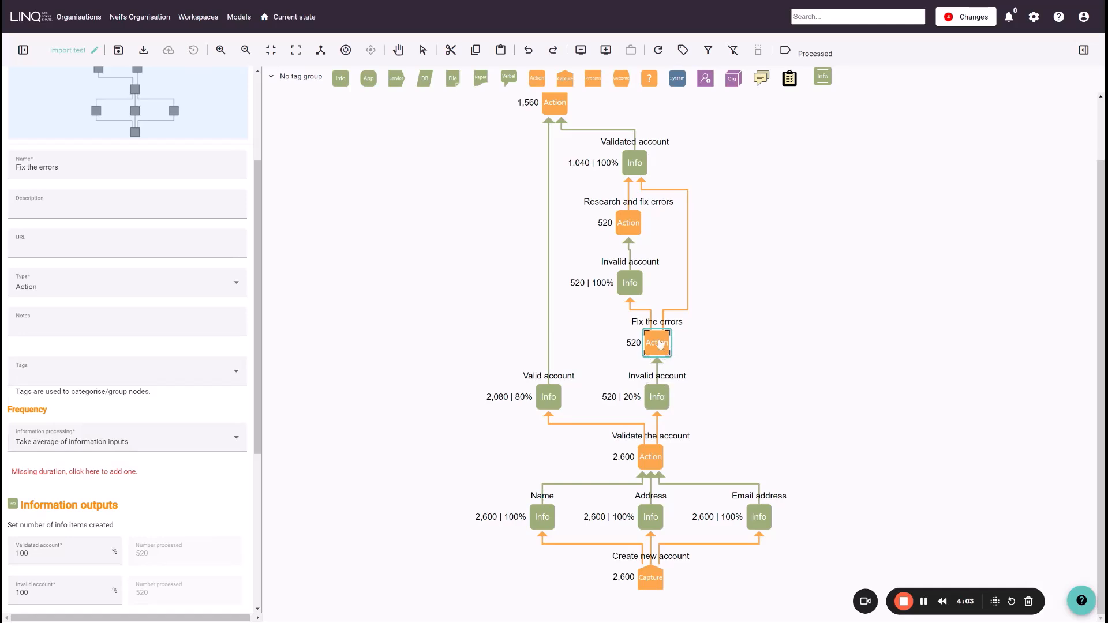
pyautogui.click(97, 472)
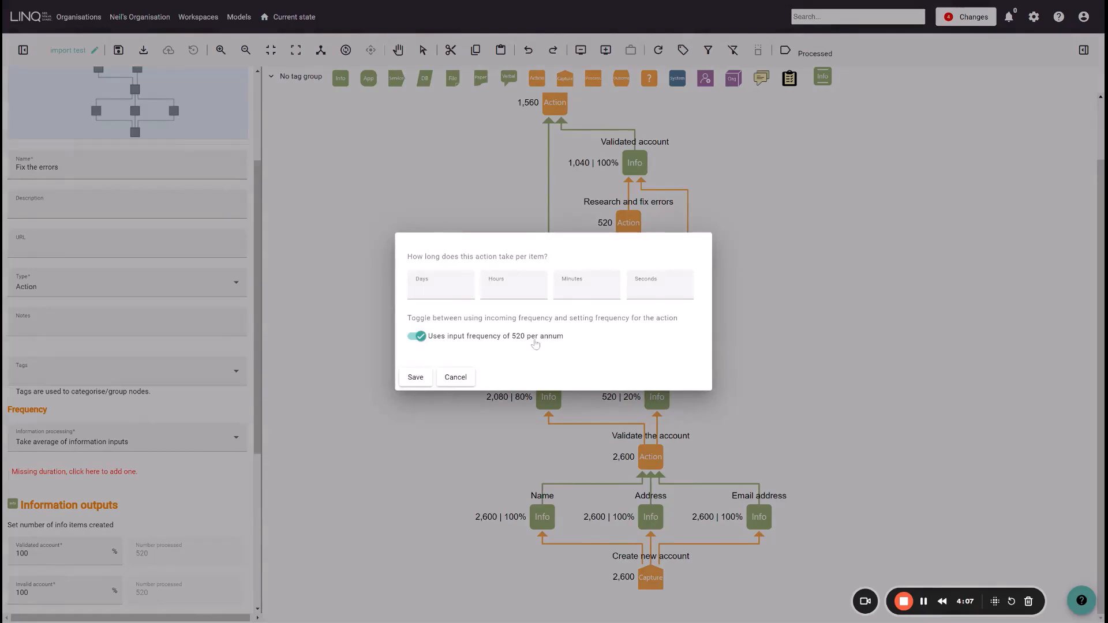
pyautogui.click(577, 289)
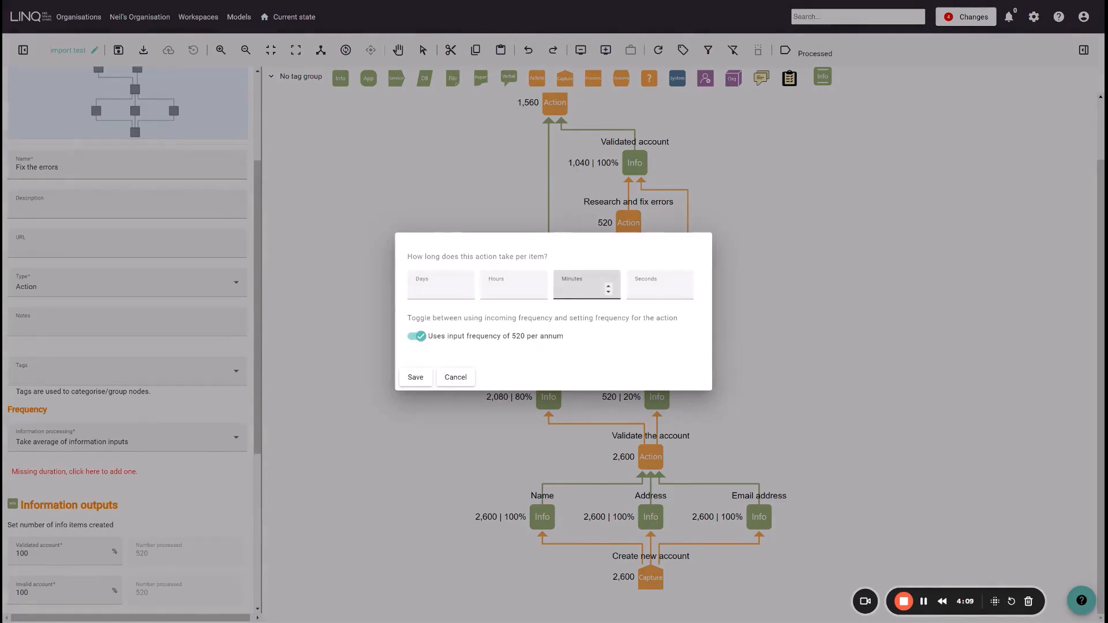
pyautogui.click(414, 379)
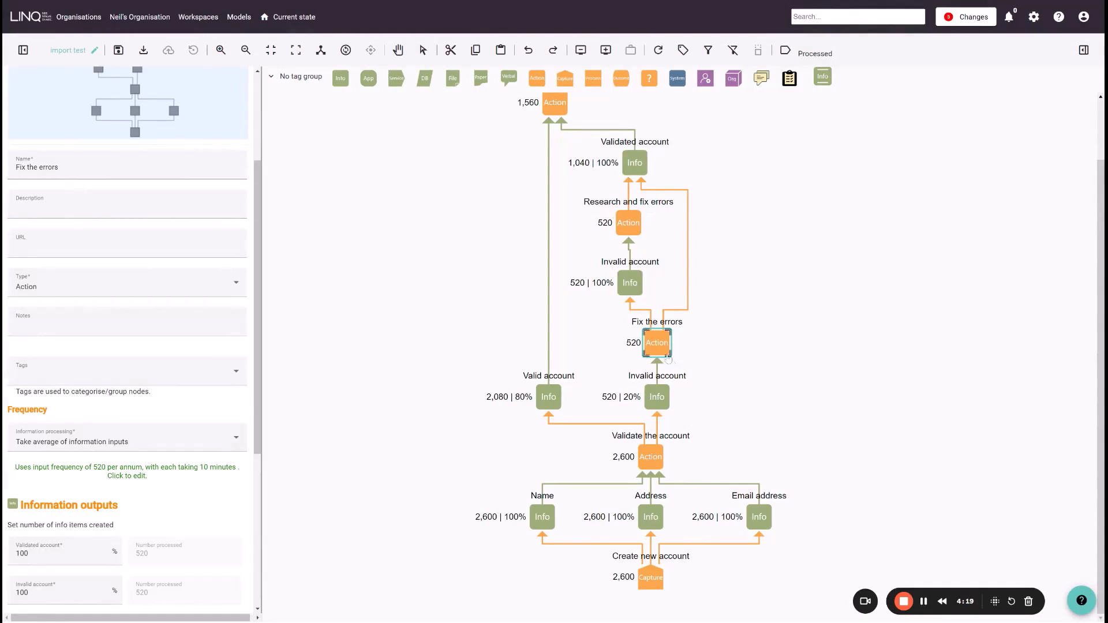
# Set the Fix the errors action's information outputs to 80% Validated account and 20% Invalid account
pyautogui.scroll(-2, 156, 450)
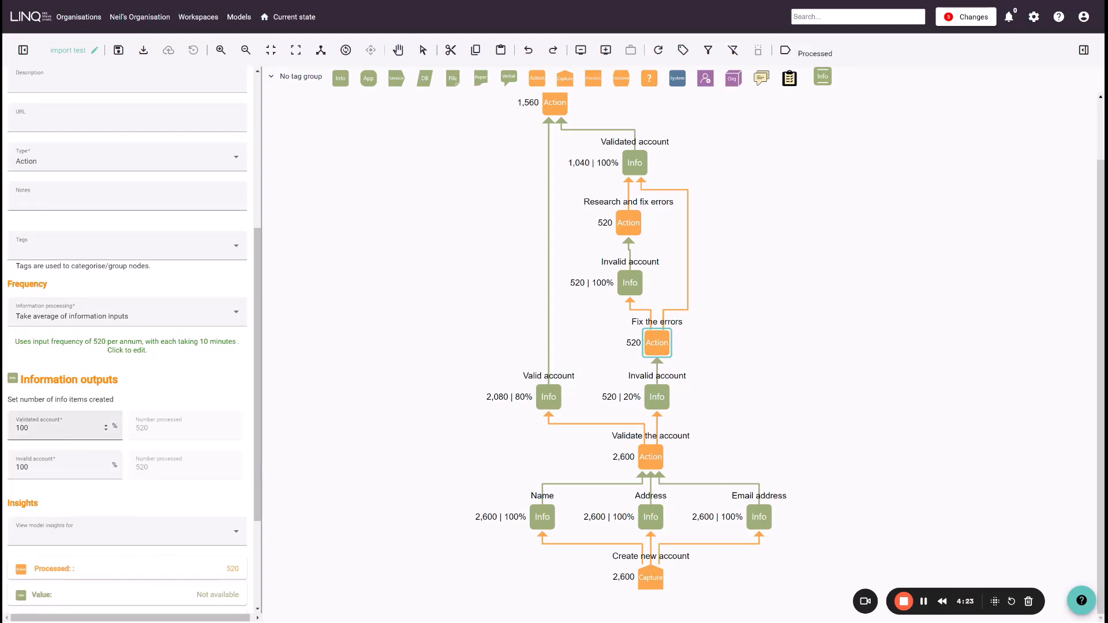
pyautogui.doubleClick(18, 429)
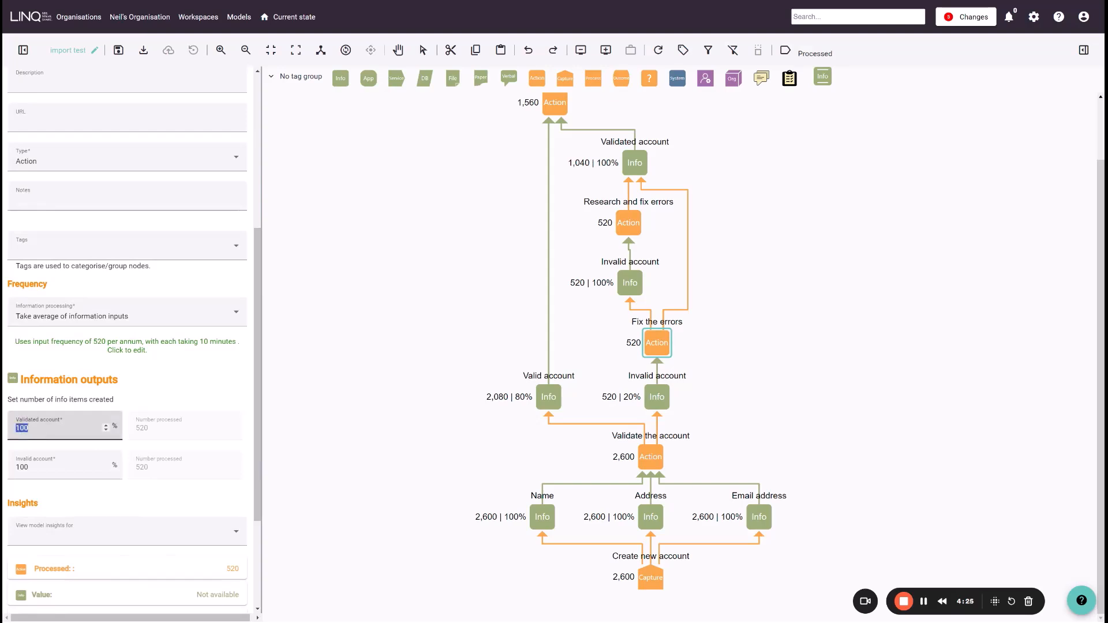
pyautogui.write('8')
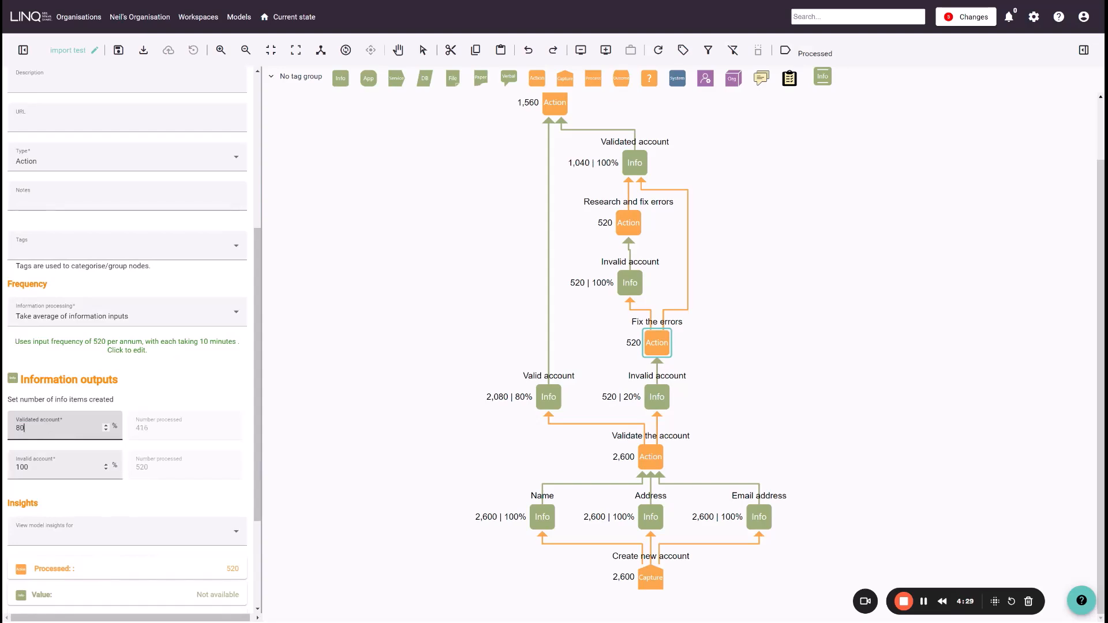
pyautogui.write('0')
pyautogui.press('Tab')
pyautogui.write('20')
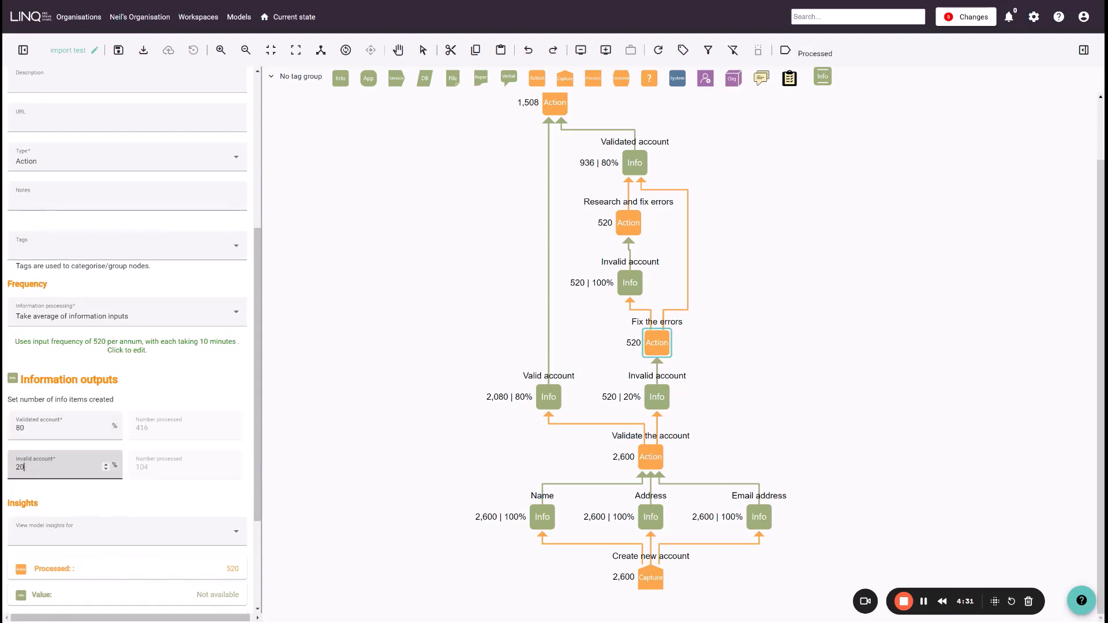
pyautogui.click(610, 330)
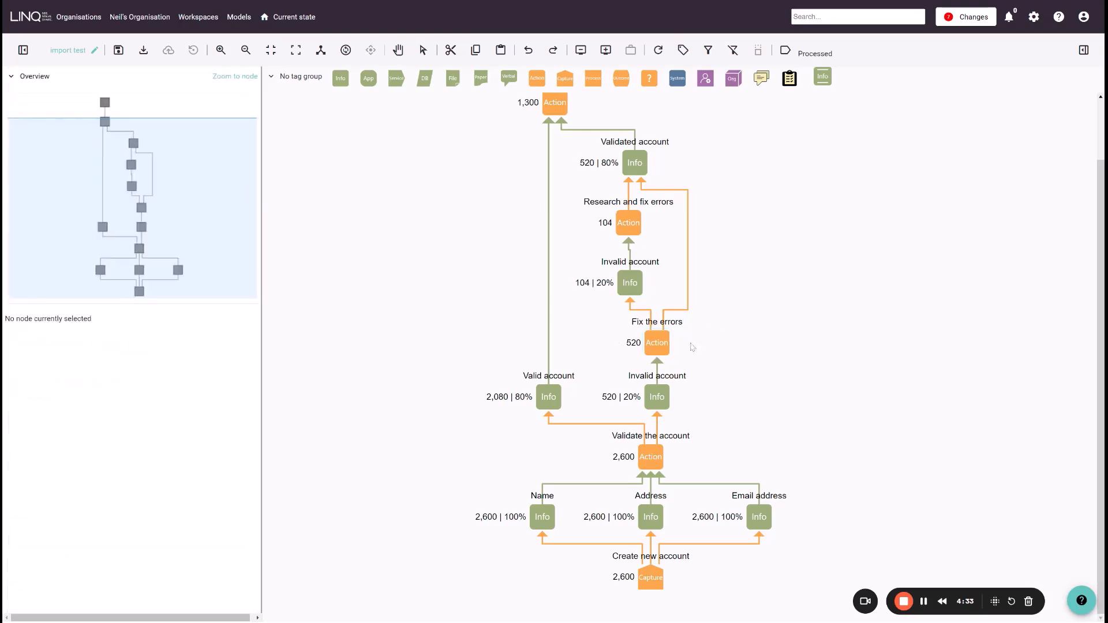
# Set the Research and fix errors action's duration to 5 minutes per item, using the input frequency
pyautogui.scroll(1, 761, 259)
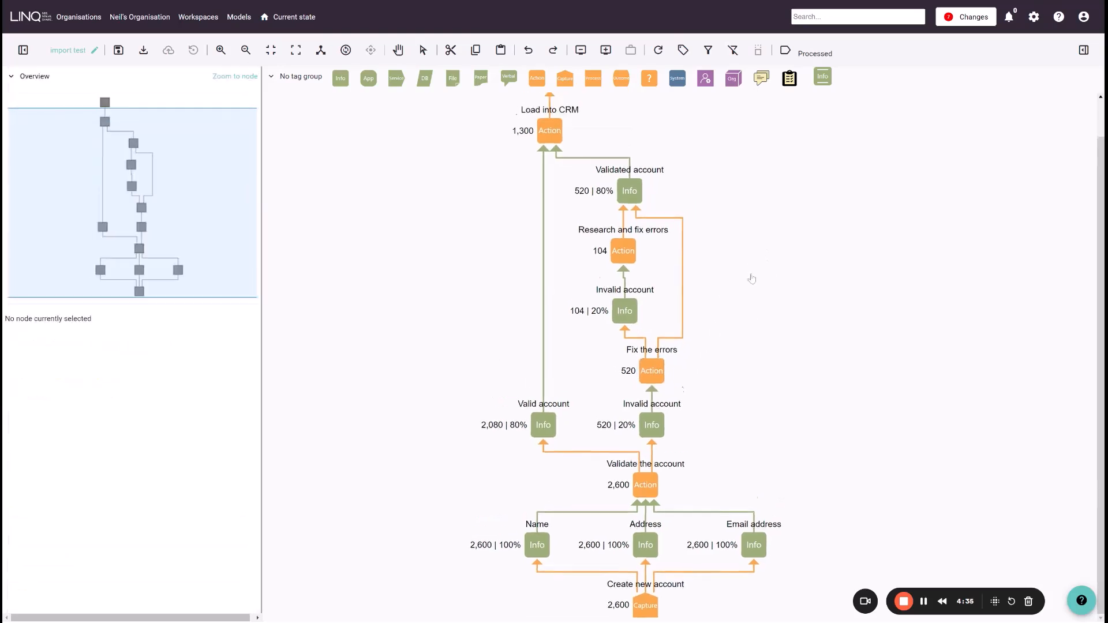
pyautogui.click(656, 378)
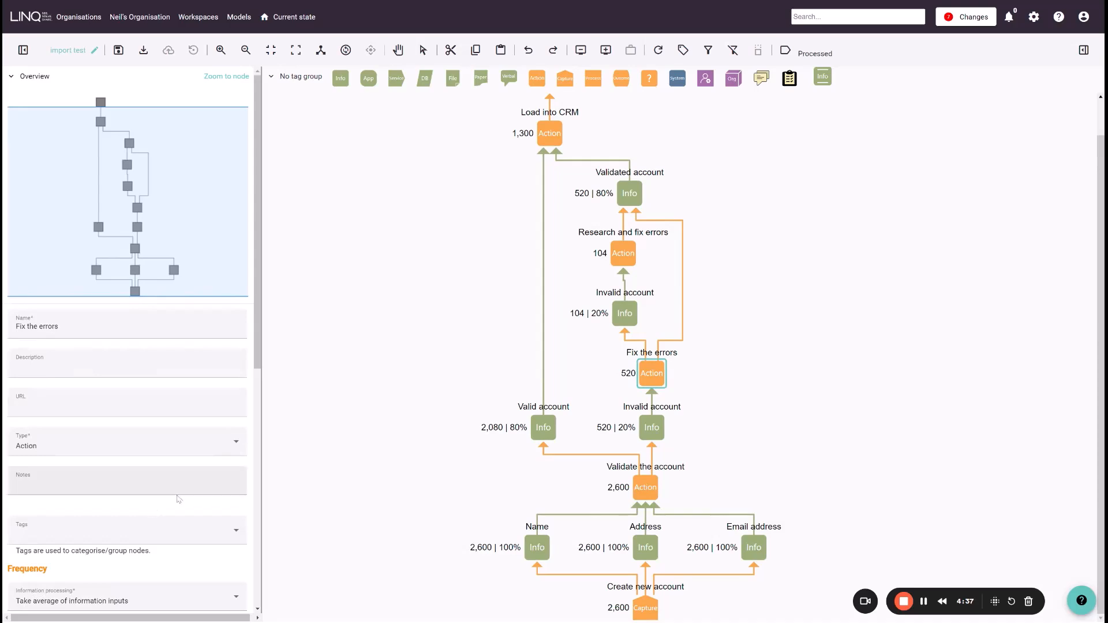
pyautogui.scroll(-3, 175, 498)
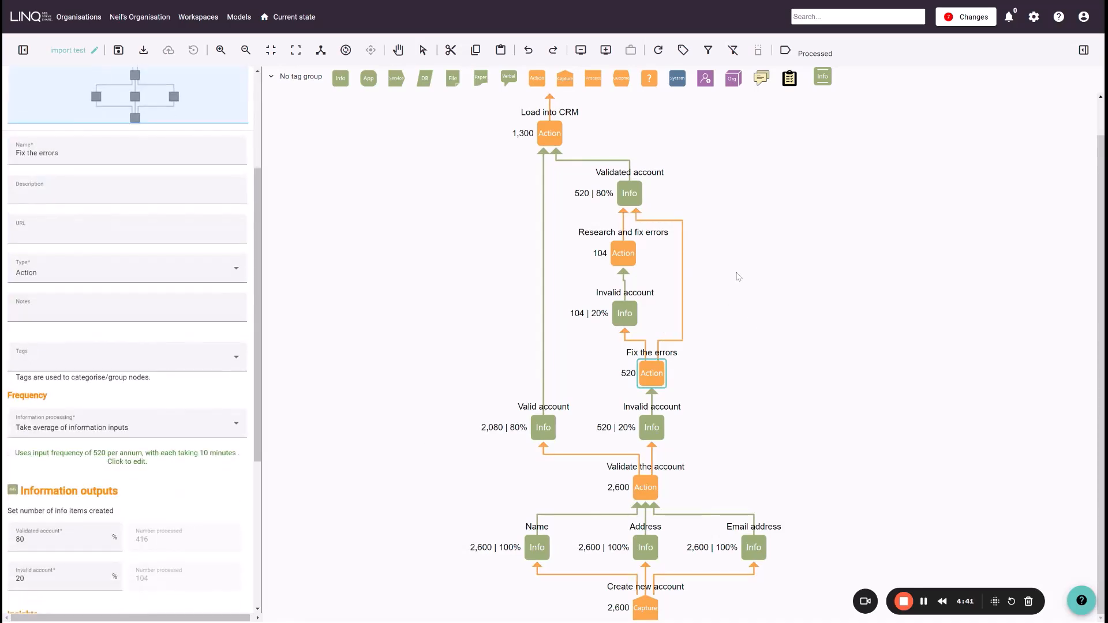
pyautogui.click(624, 255)
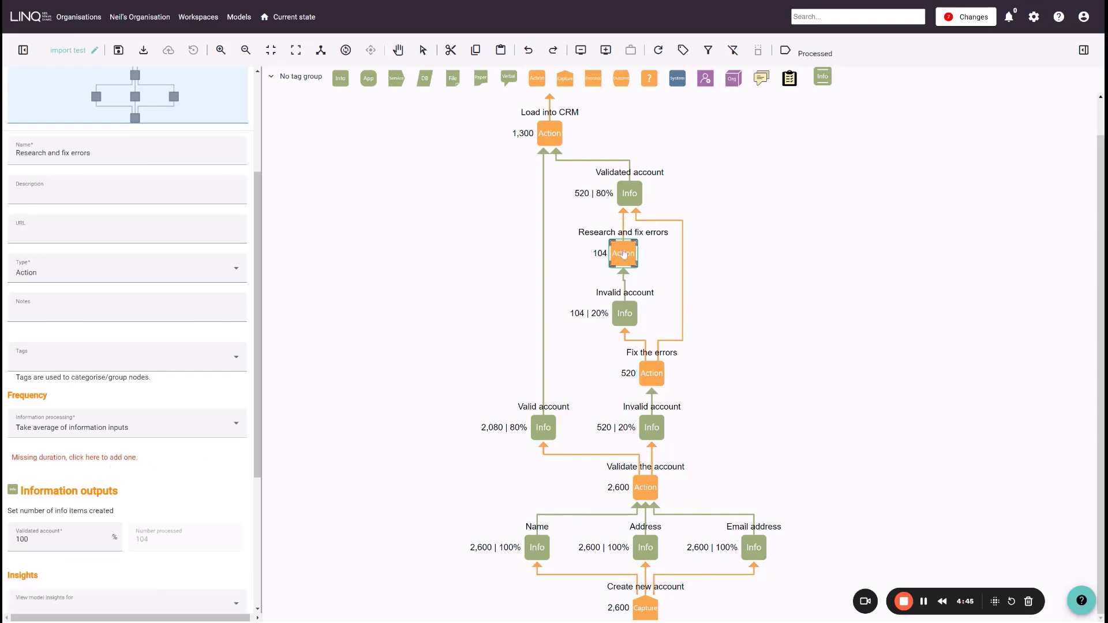
pyautogui.click(121, 457)
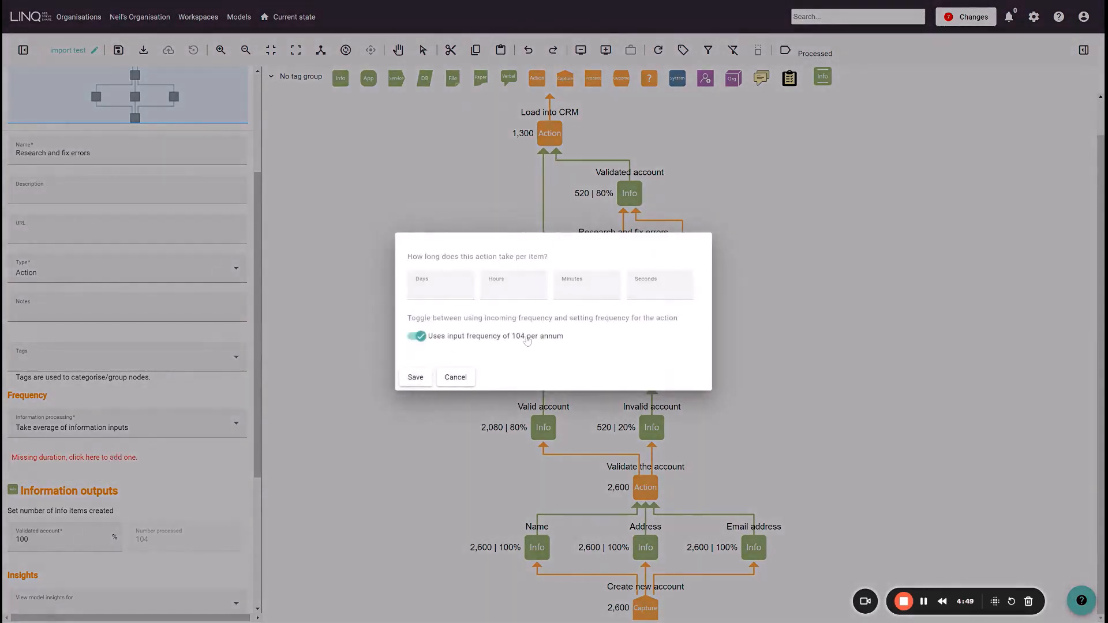
pyautogui.click(580, 287)
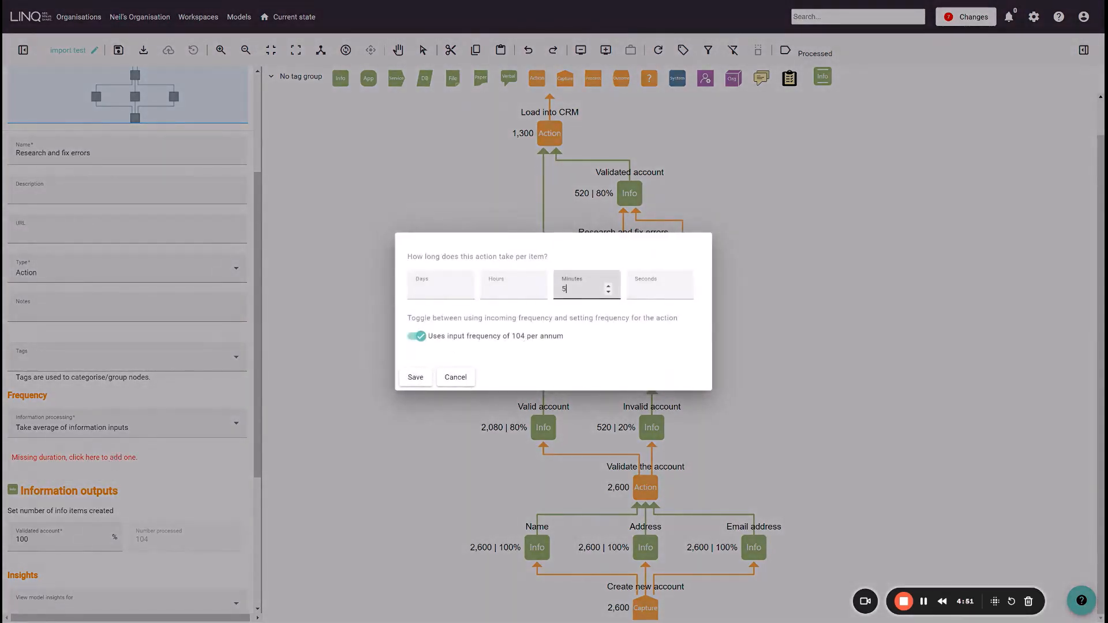
pyautogui.click(415, 377)
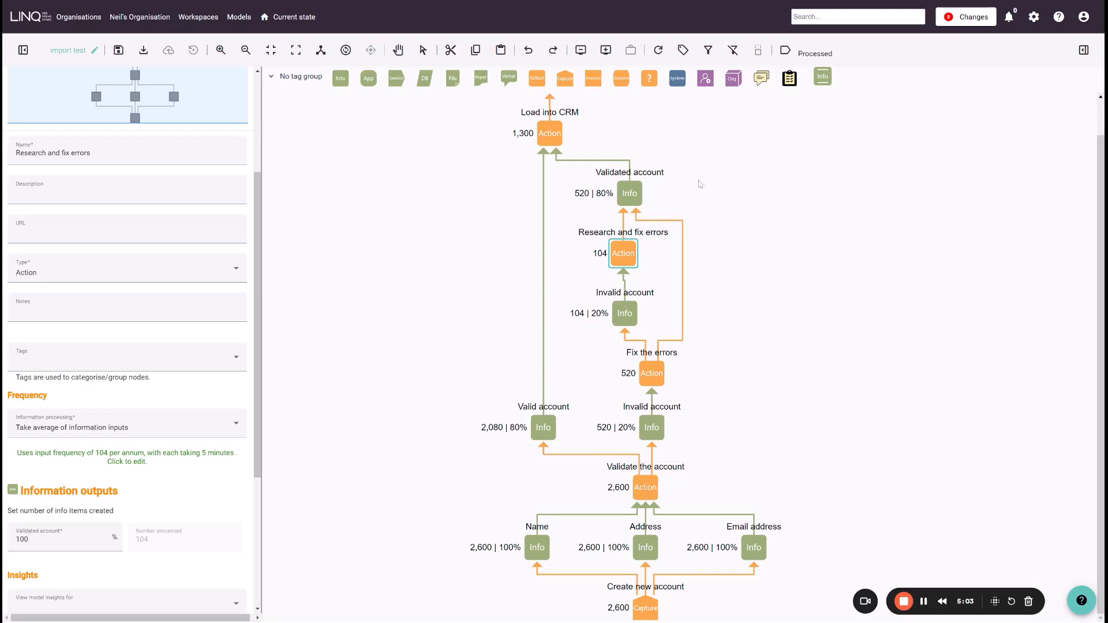
# Set the Load into CRM action's information processing to take the sum of information inputs
pyautogui.moveTo(700, 184); pyautogui.dragTo(749, 263)
pyautogui.click(607, 213)
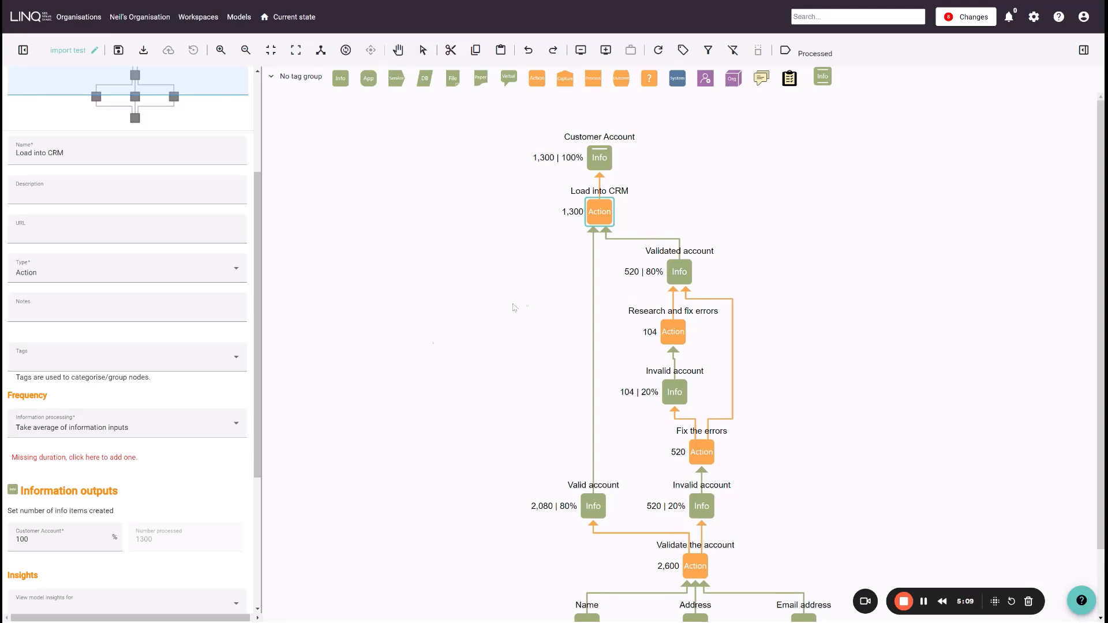
pyautogui.click(130, 433)
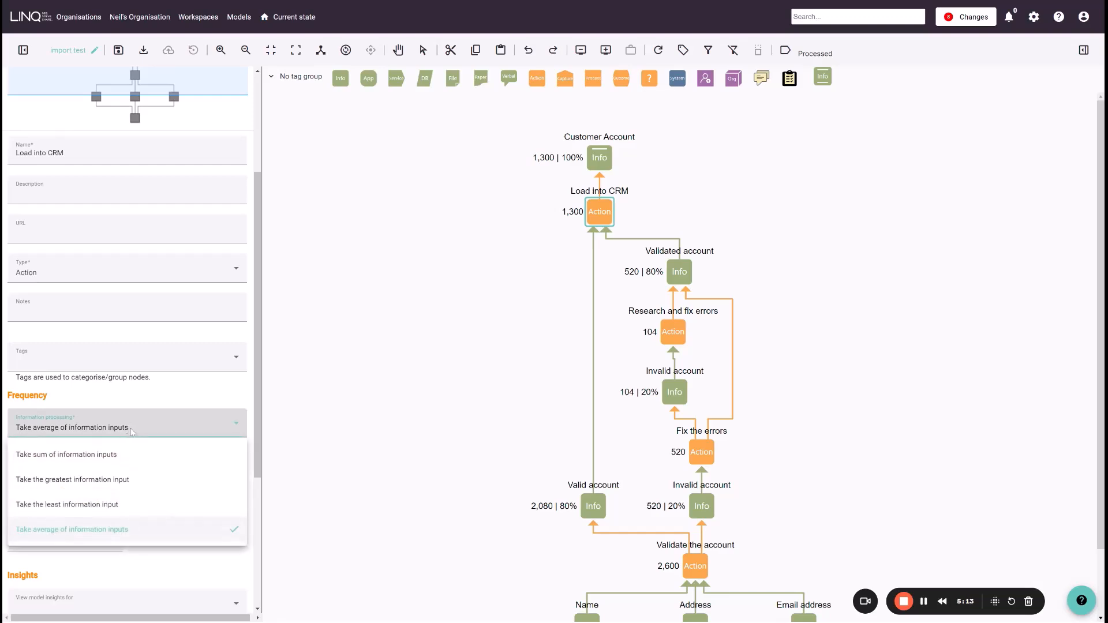
pyautogui.click(131, 454)
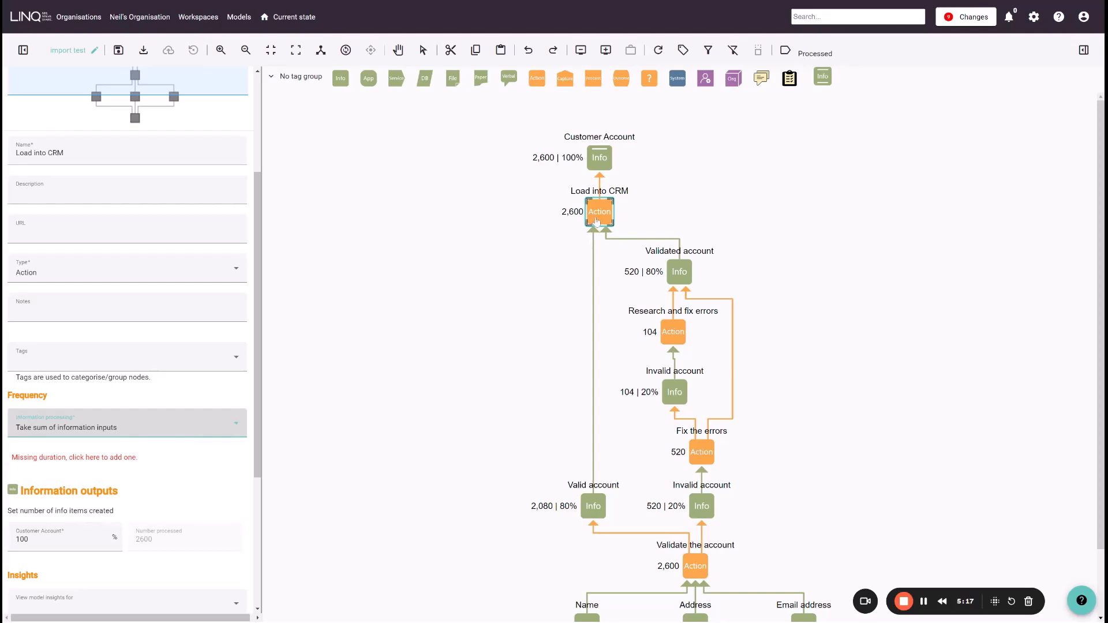
# Set the Load into CRM action's duration to 1 minute per item, using the input frequency
pyautogui.click(102, 460)
pyautogui.click(583, 288)
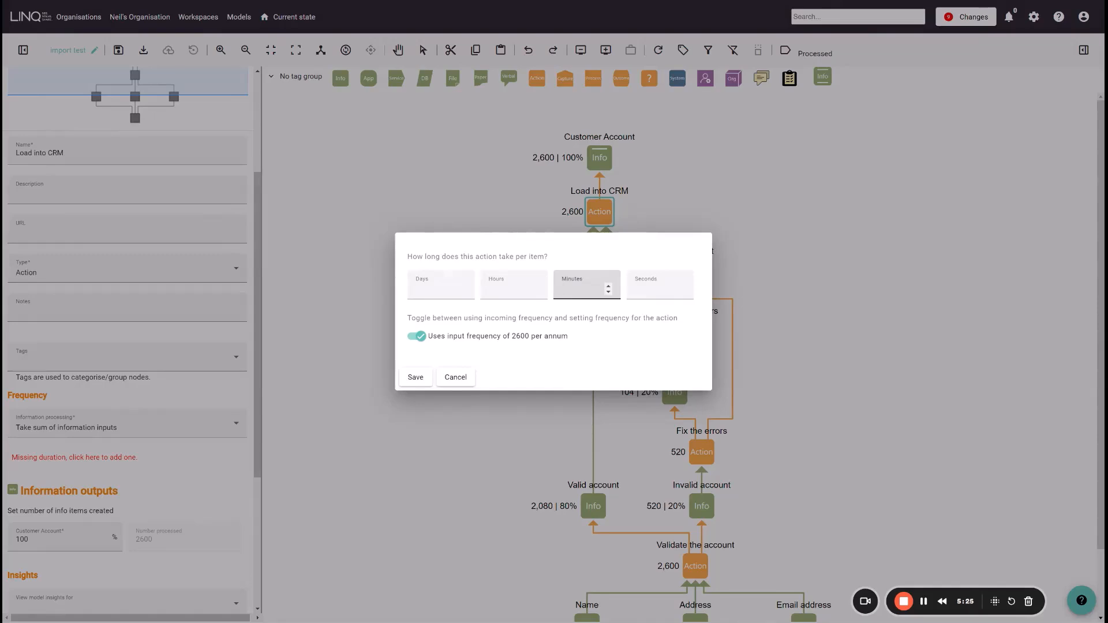
pyautogui.write('1')
pyautogui.click(416, 378)
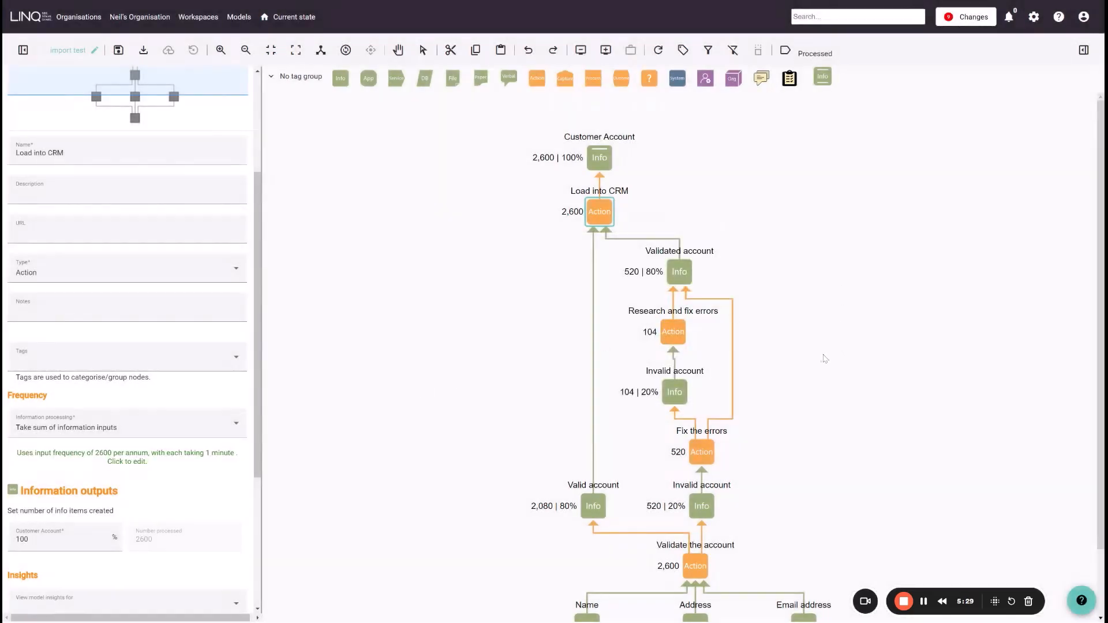
# Switch the Validate the account action to override its input frequency, and discard the change
pyautogui.scroll(-1, 819, 355)
pyautogui.moveTo(812, 411); pyautogui.dragTo(774, 346)
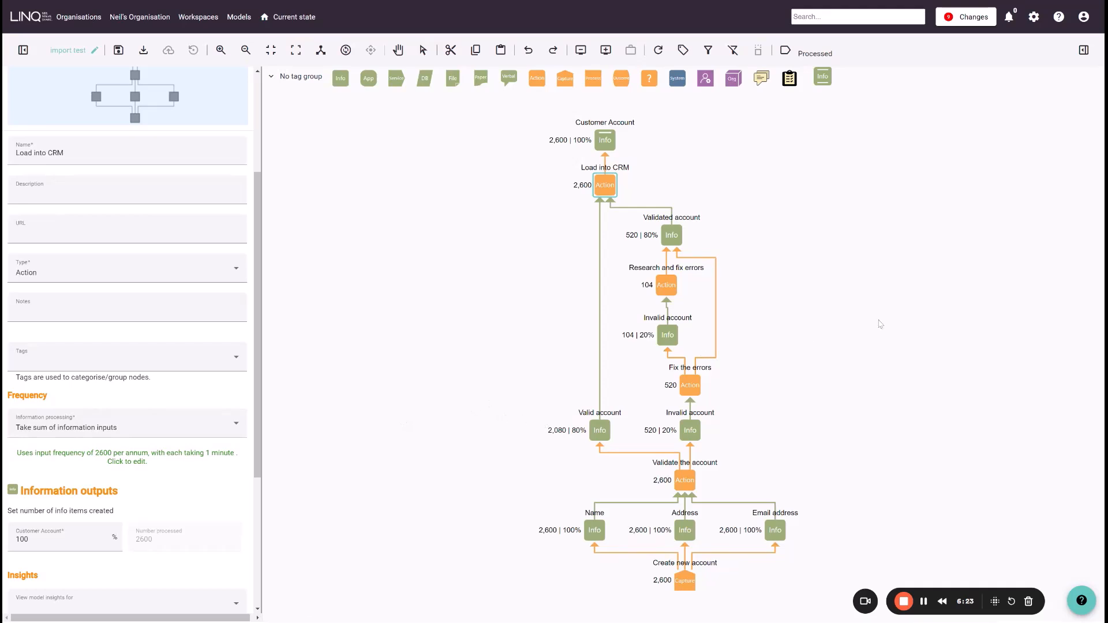
pyautogui.click(685, 481)
pyautogui.click(127, 457)
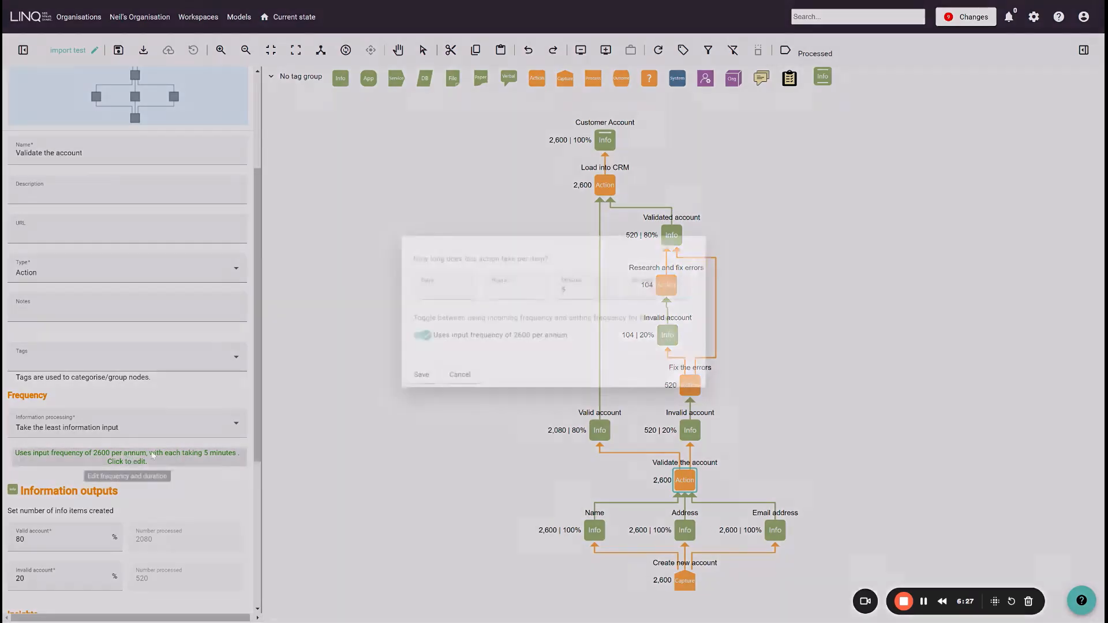
pyautogui.click(415, 339)
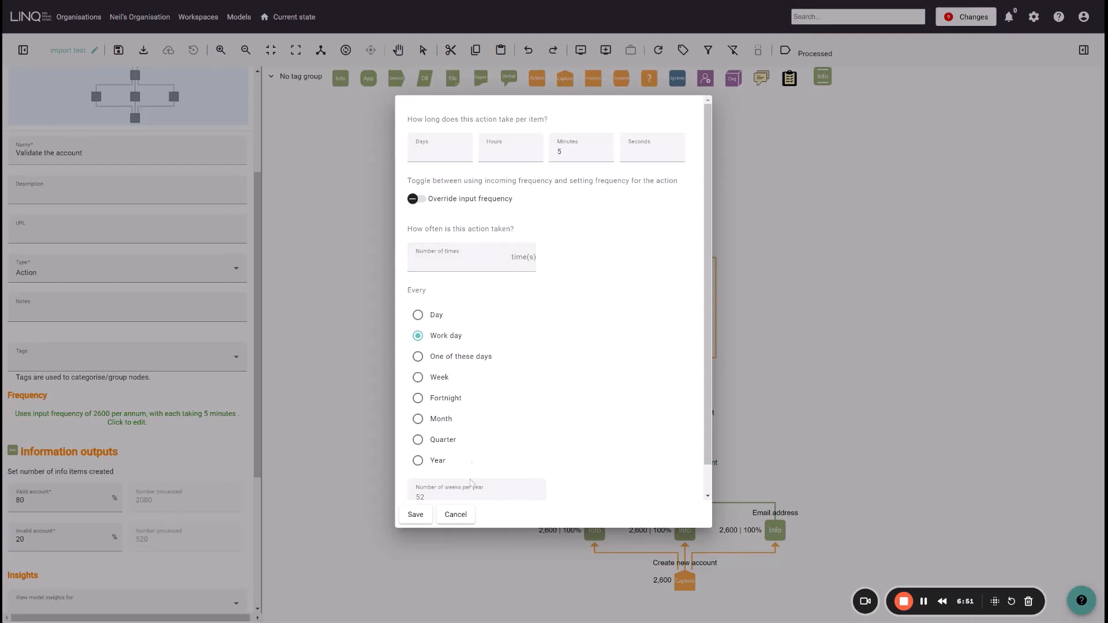
pyautogui.click(456, 514)
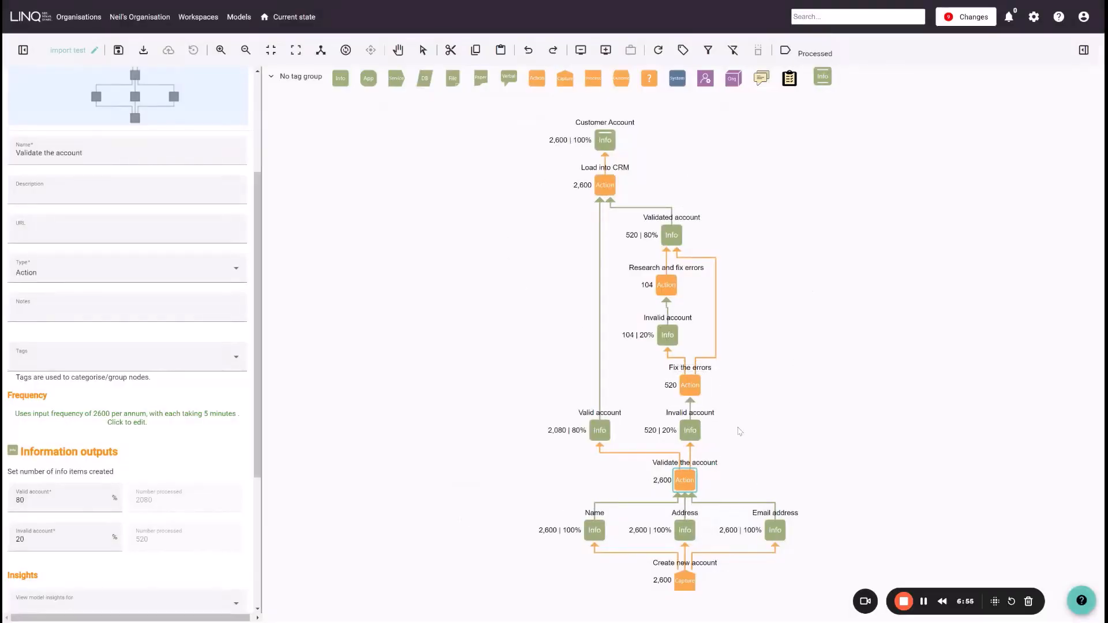
# Set the Create new account capture's Name, Email address and Address information outputs to 200% each
pyautogui.click(690, 587)
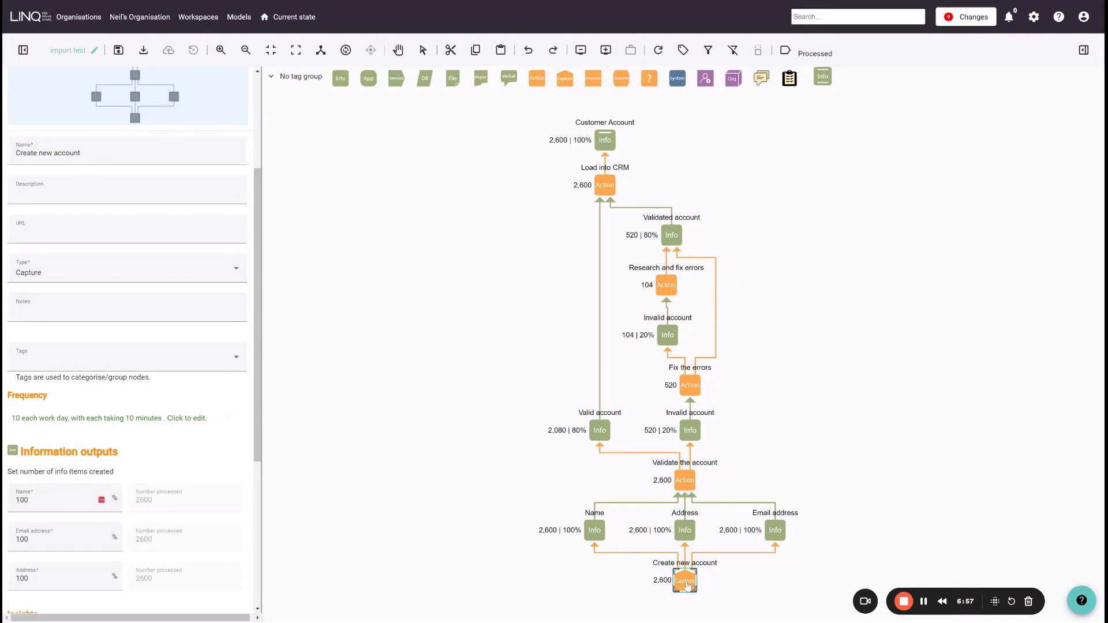
pyautogui.moveTo(257, 361); pyautogui.dragTo(263, 442)
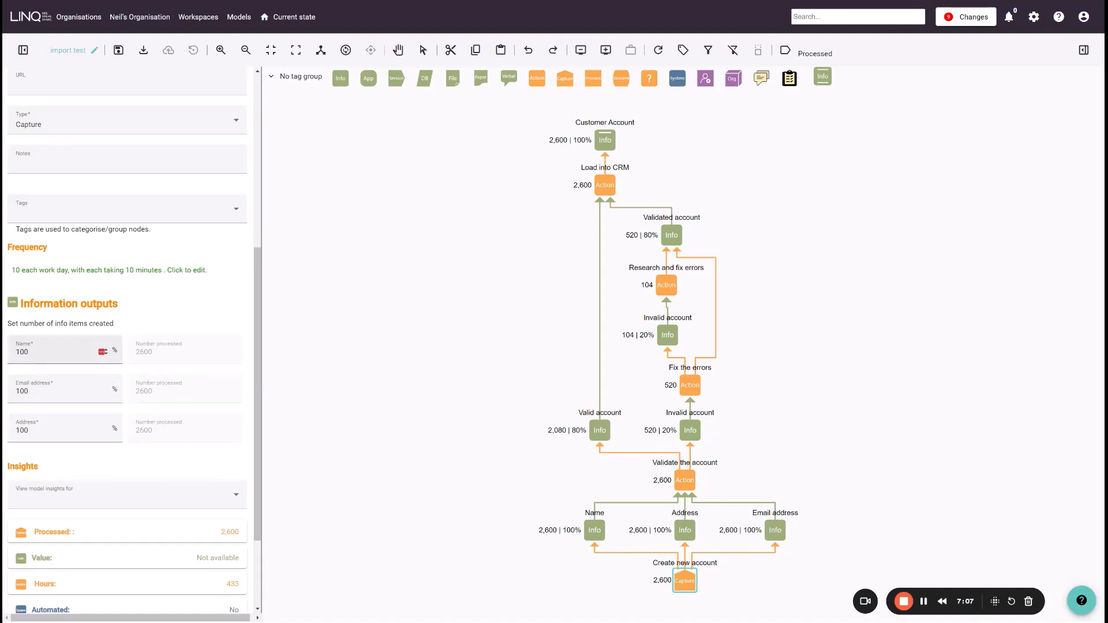
pyautogui.moveTo(15, 352); pyautogui.dragTo(20, 352)
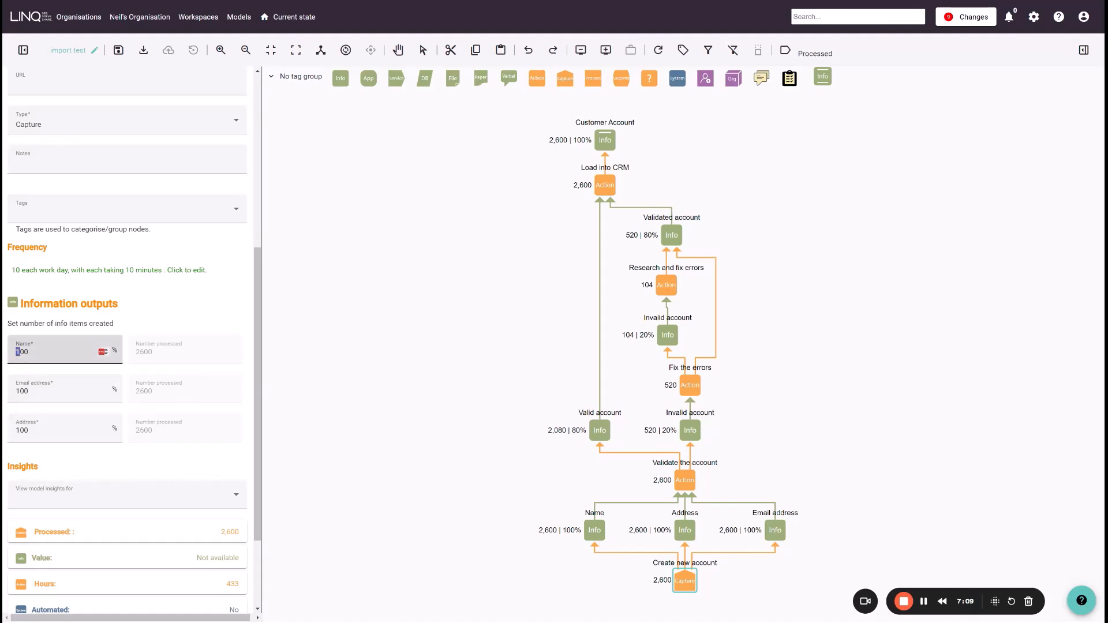
pyautogui.write('2')
pyautogui.moveTo(15, 391); pyautogui.dragTo(20, 391)
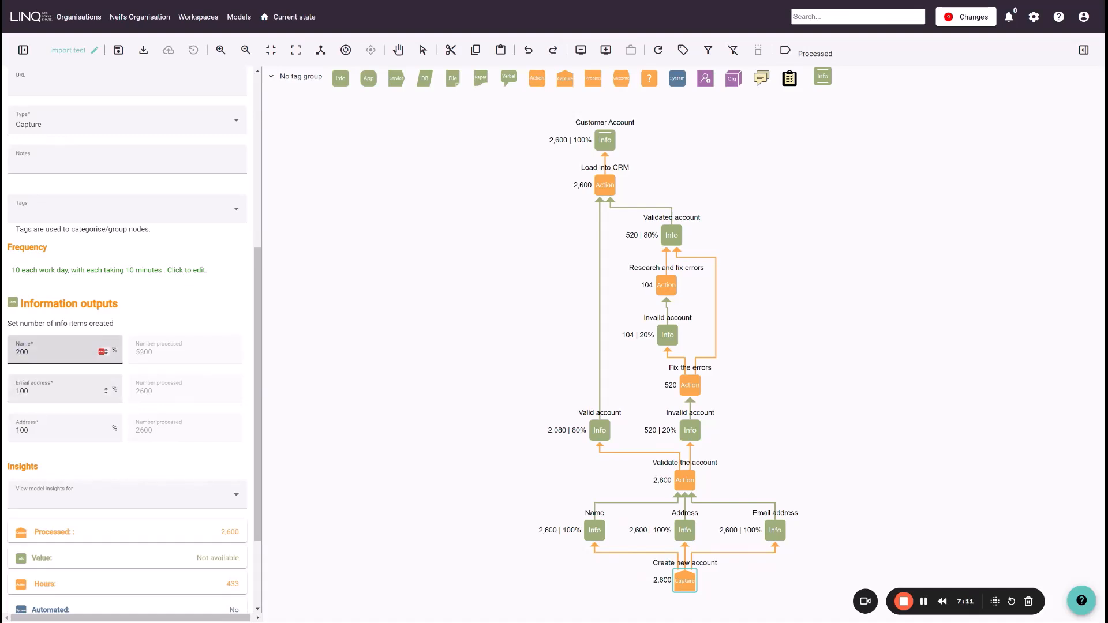
pyautogui.write('2')
pyautogui.click(19, 430)
pyautogui.press('BackSpace')
pyautogui.write('2')
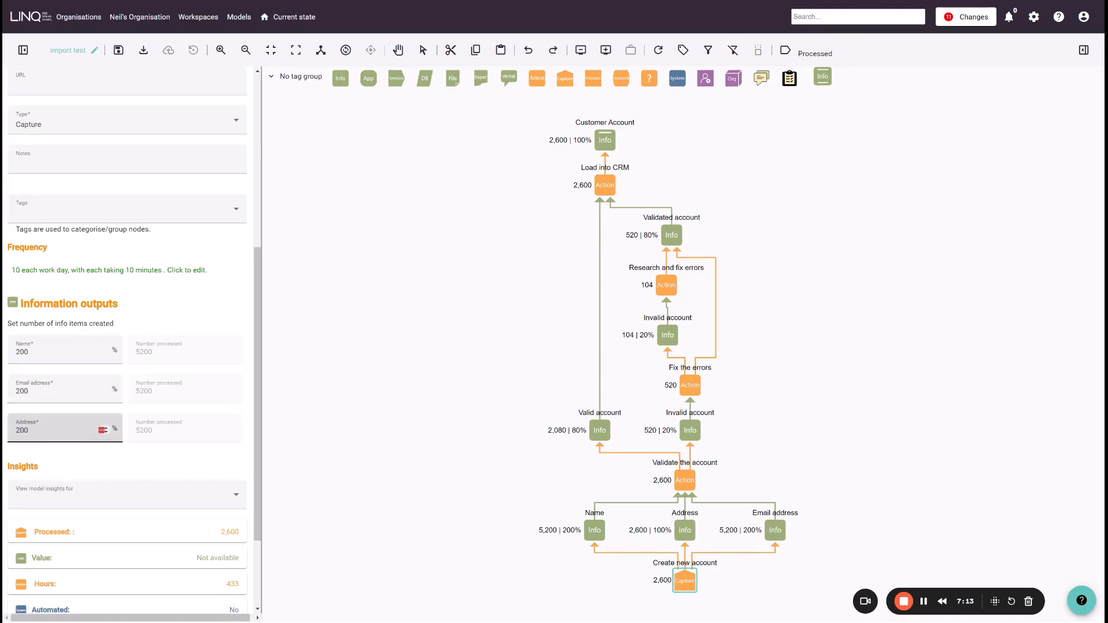
pyautogui.click(349, 382)
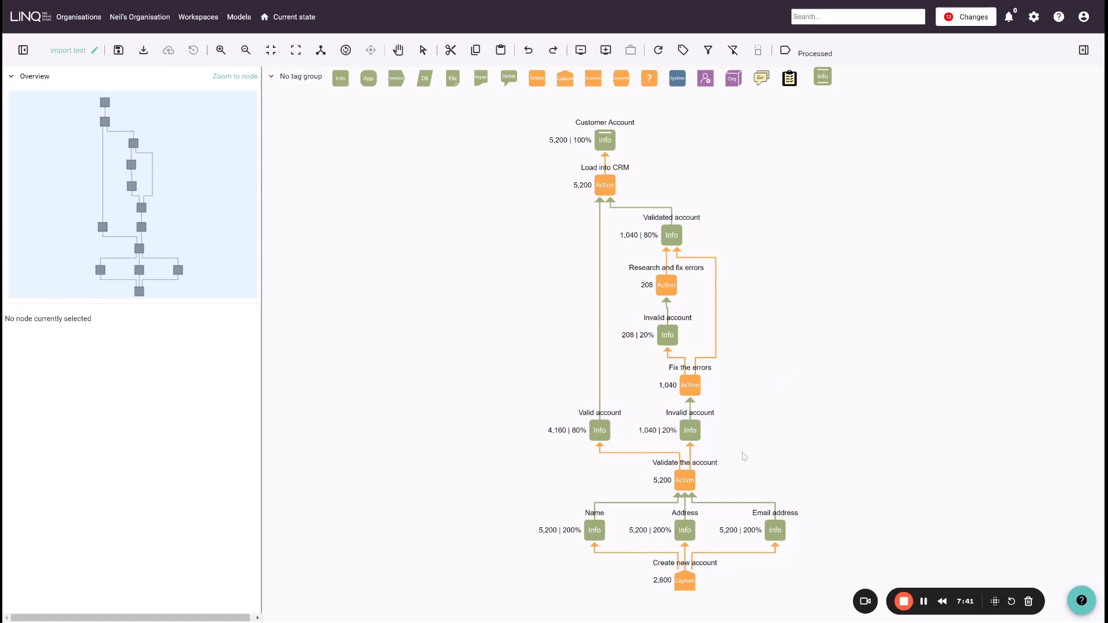
# Open the properties of the Validate the account action
pyautogui.click(684, 483)
pyautogui.click(685, 484)
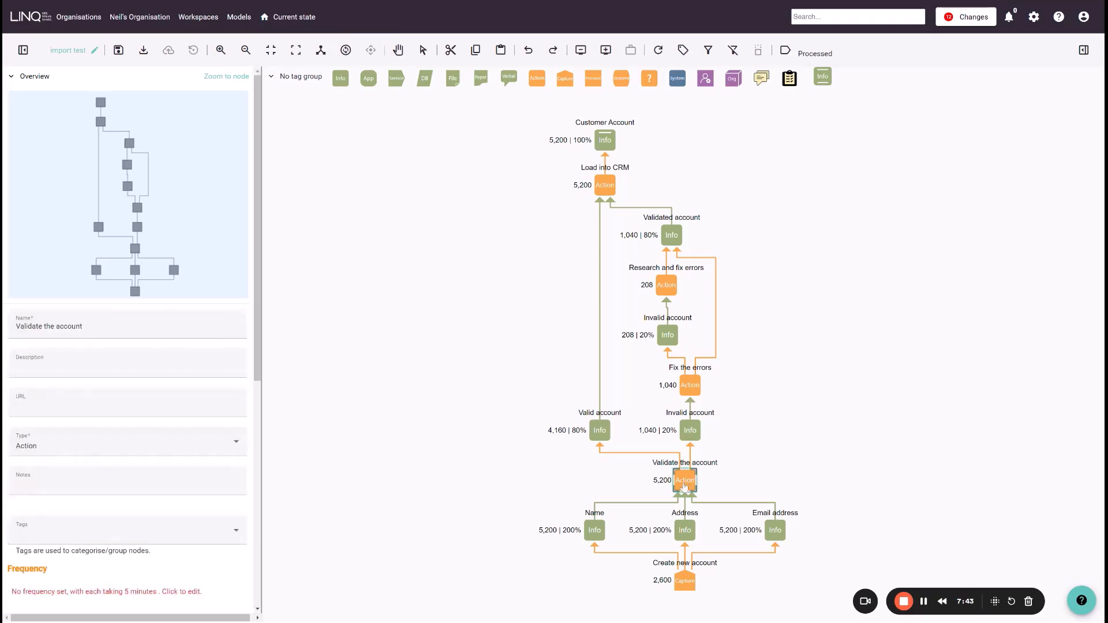